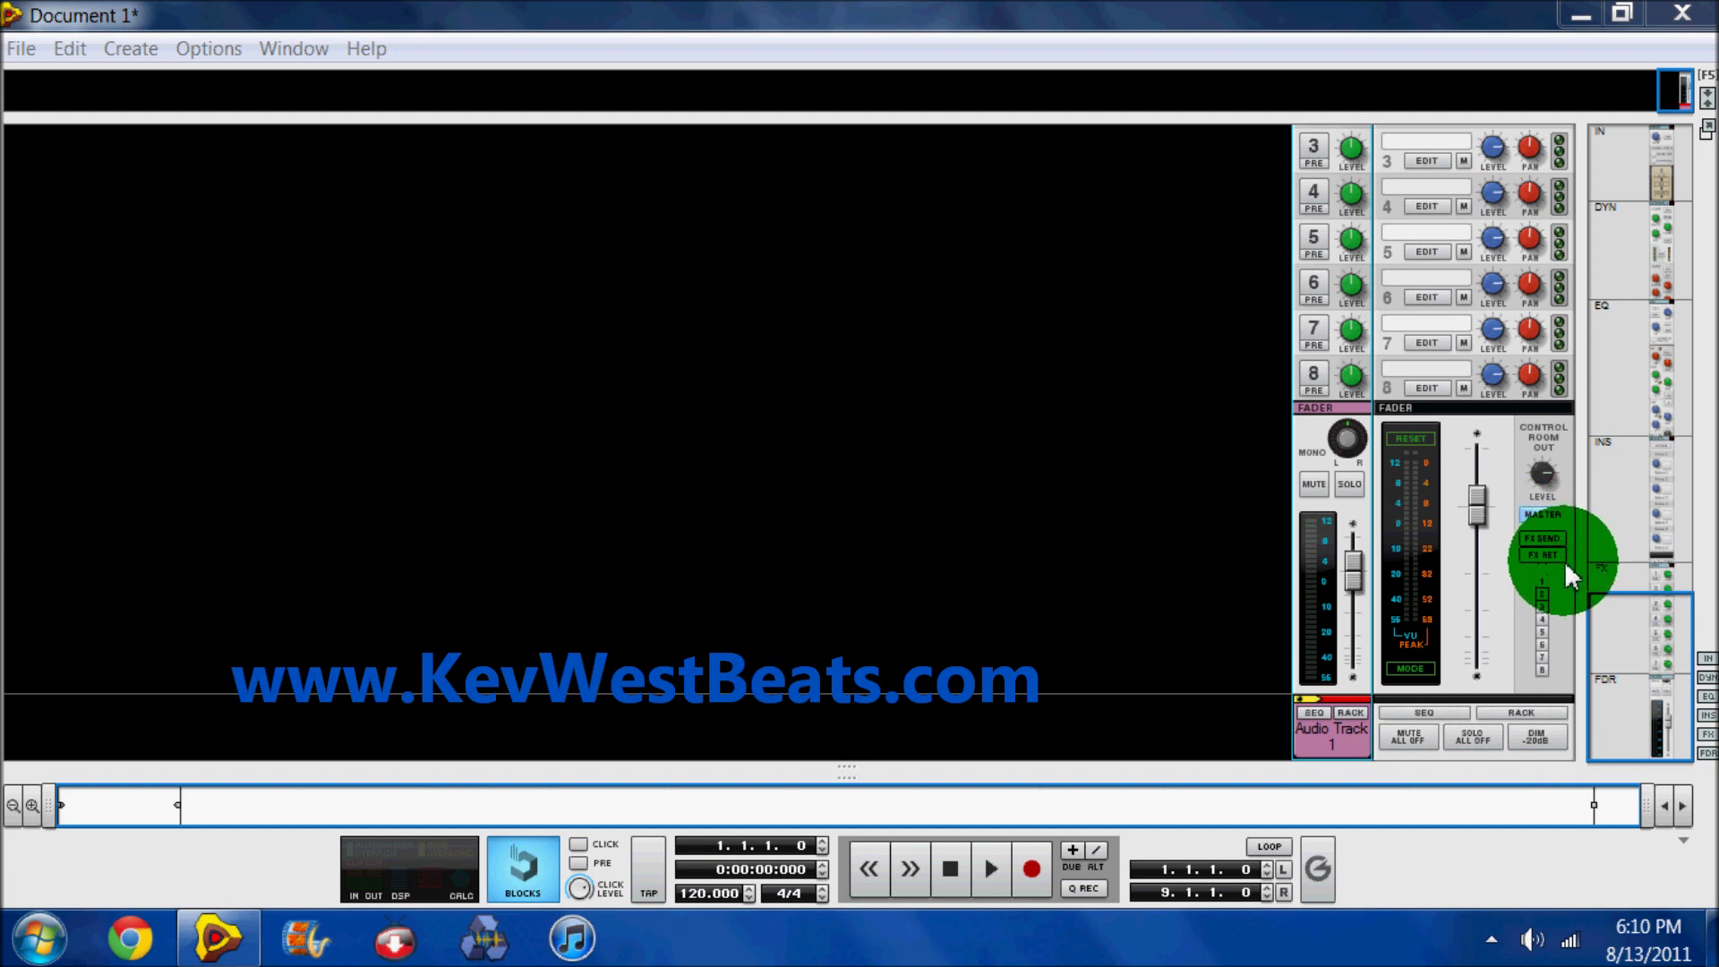
# Step: Assign the master section's Control Room Out to bus 1
pyautogui.click(1543, 584)
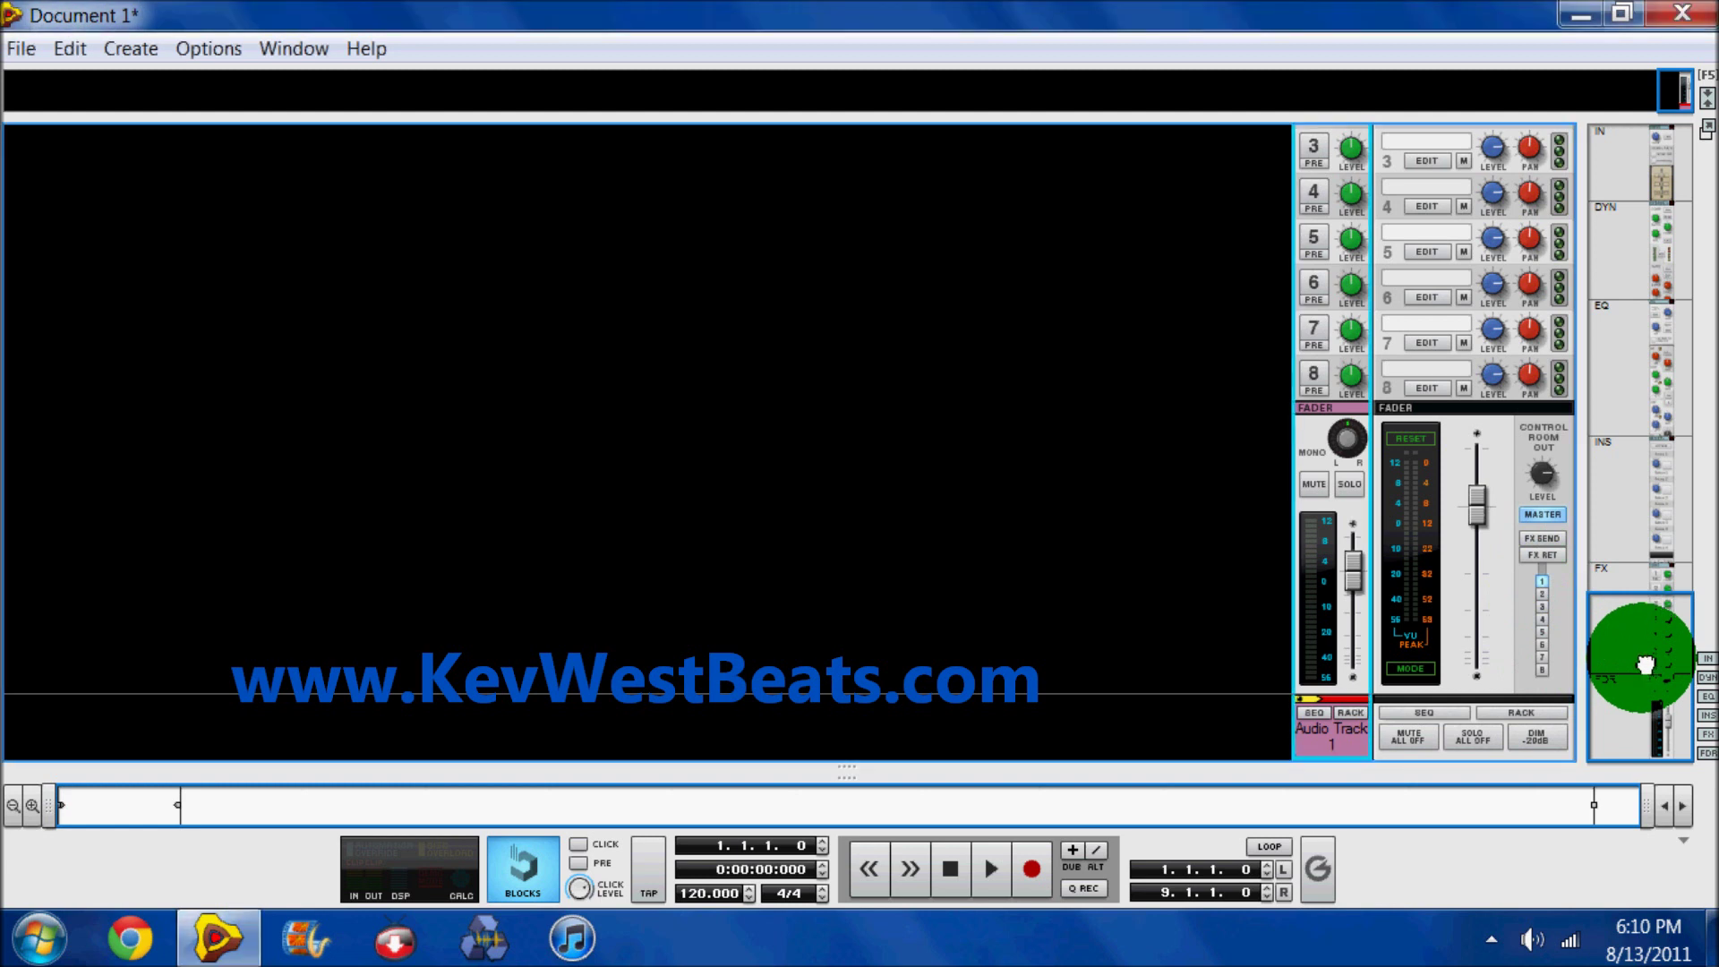
# Step: Move the mixer navigator up to the INS area to reveal the Bass & Drum master inserts
pyautogui.moveTo(1645, 664); pyautogui.dragTo(1646, 587)
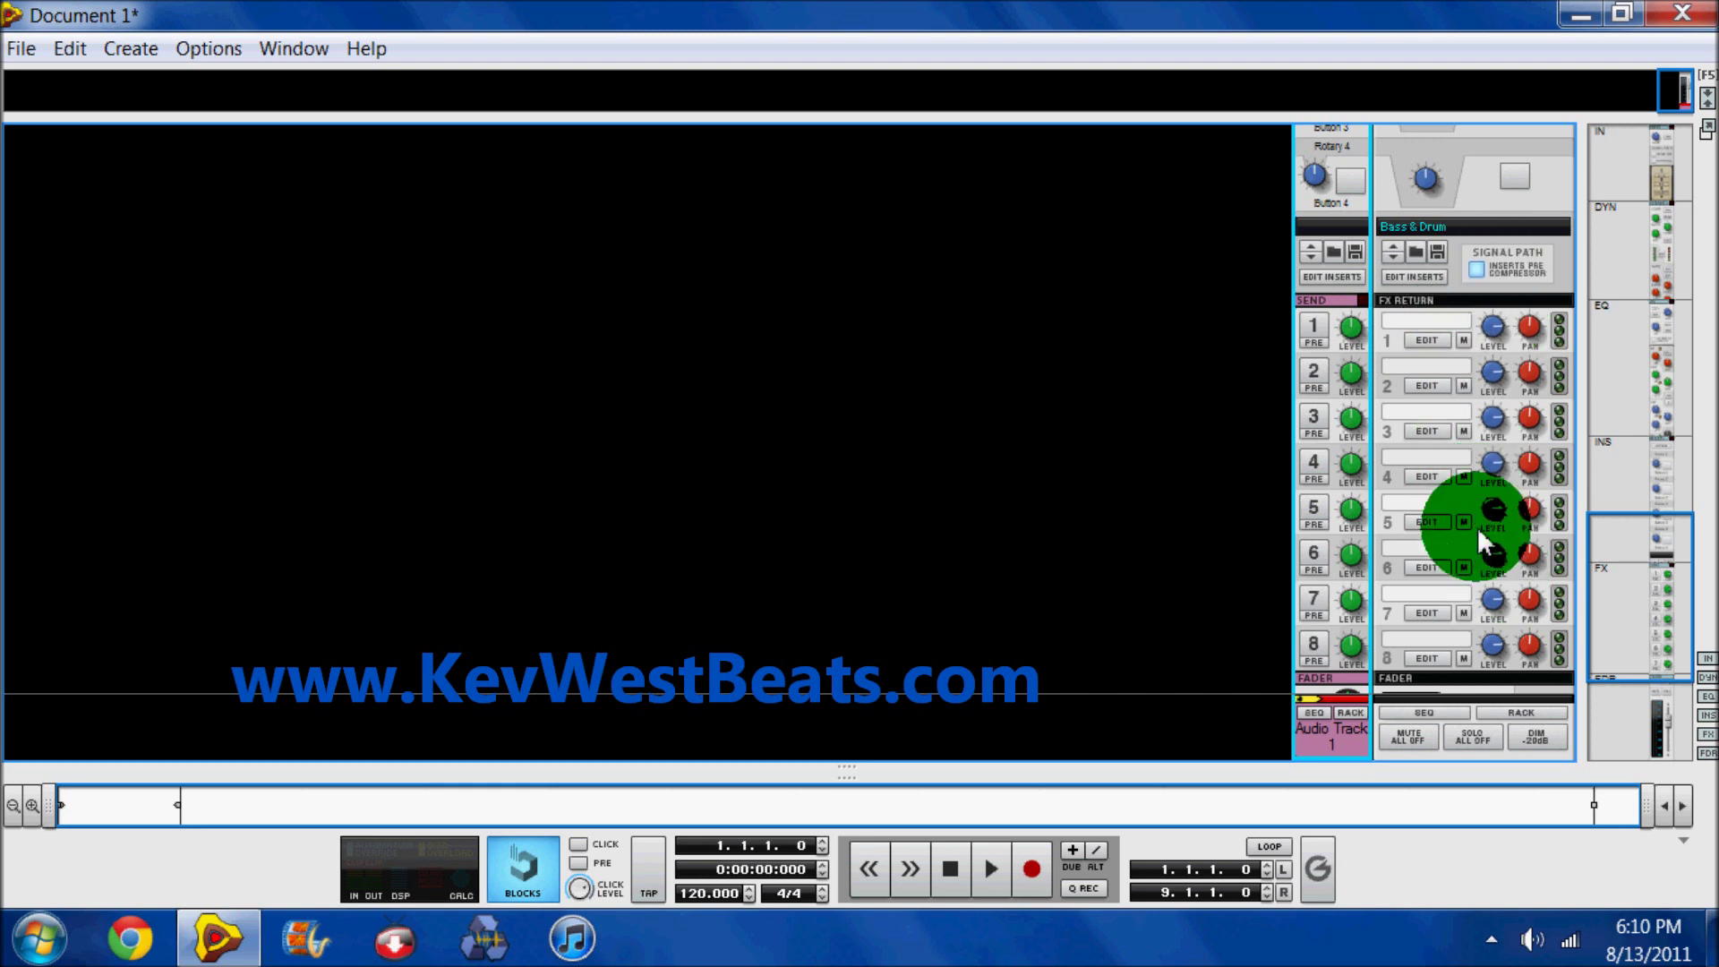
pyautogui.moveTo(1657, 596); pyautogui.dragTo(1654, 483)
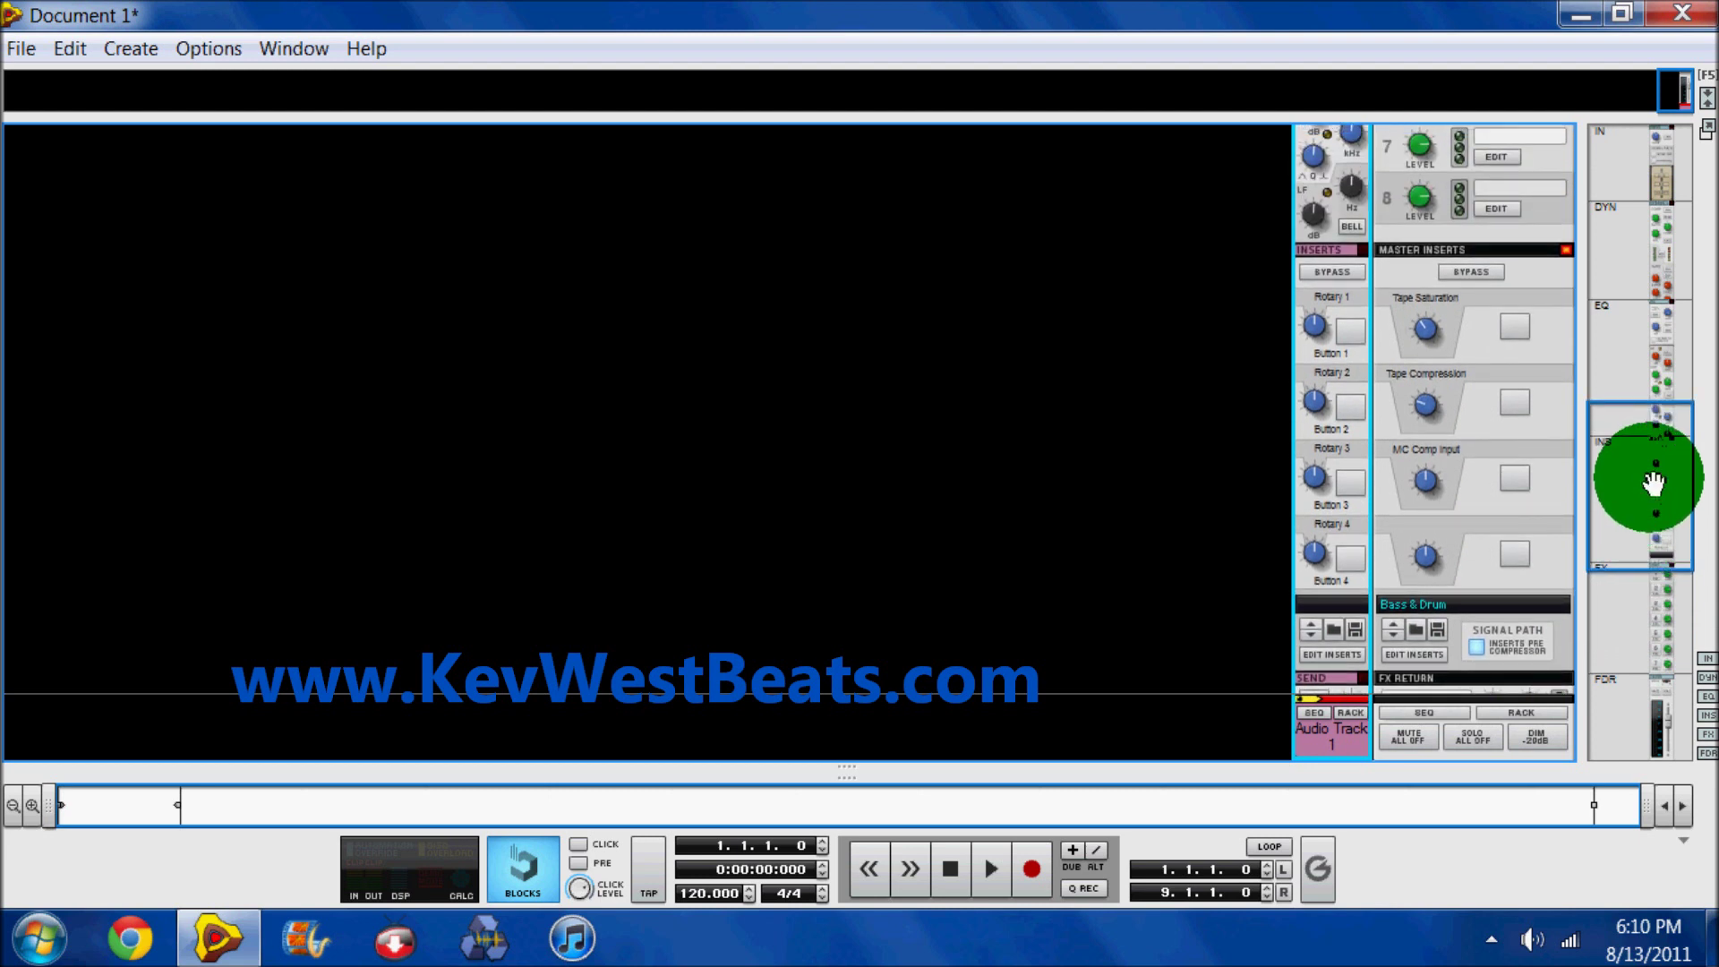
# Step: Open the master section's insert effects in the rack, starting with the MClass Equalizer
pyautogui.click(1400, 612)
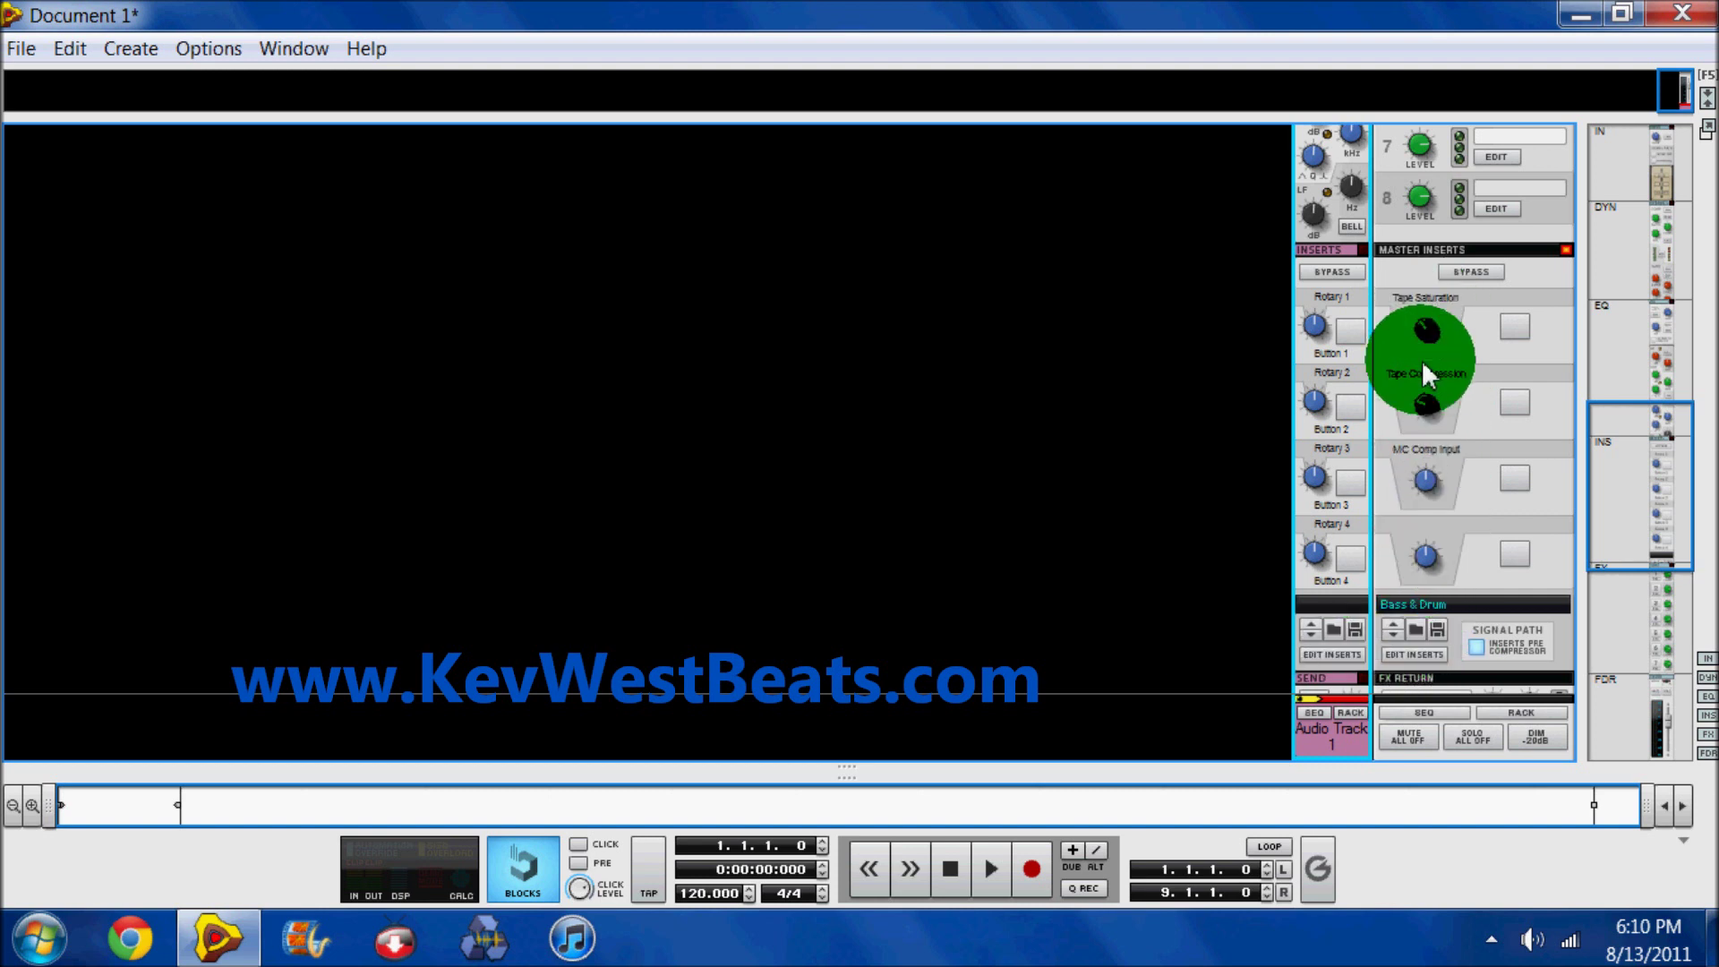
pyautogui.click(1431, 654)
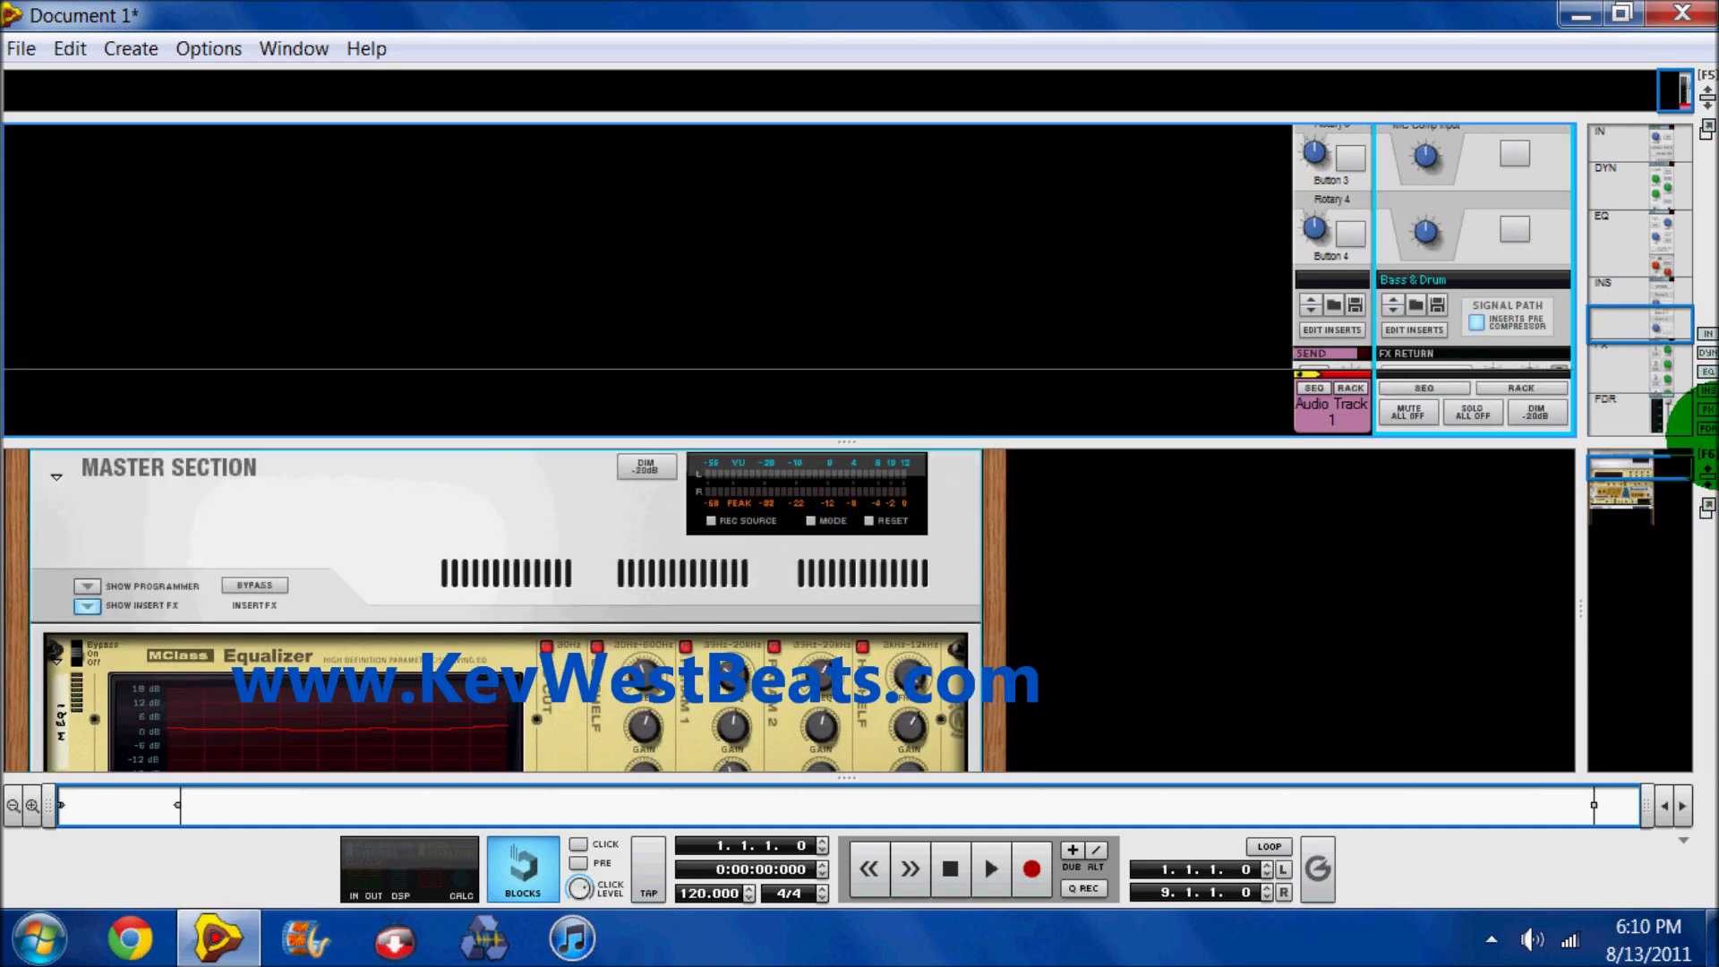
# Step: Collapse the Master Section's insert FX in the rack and return to the full mixer view
pyautogui.press('F5')
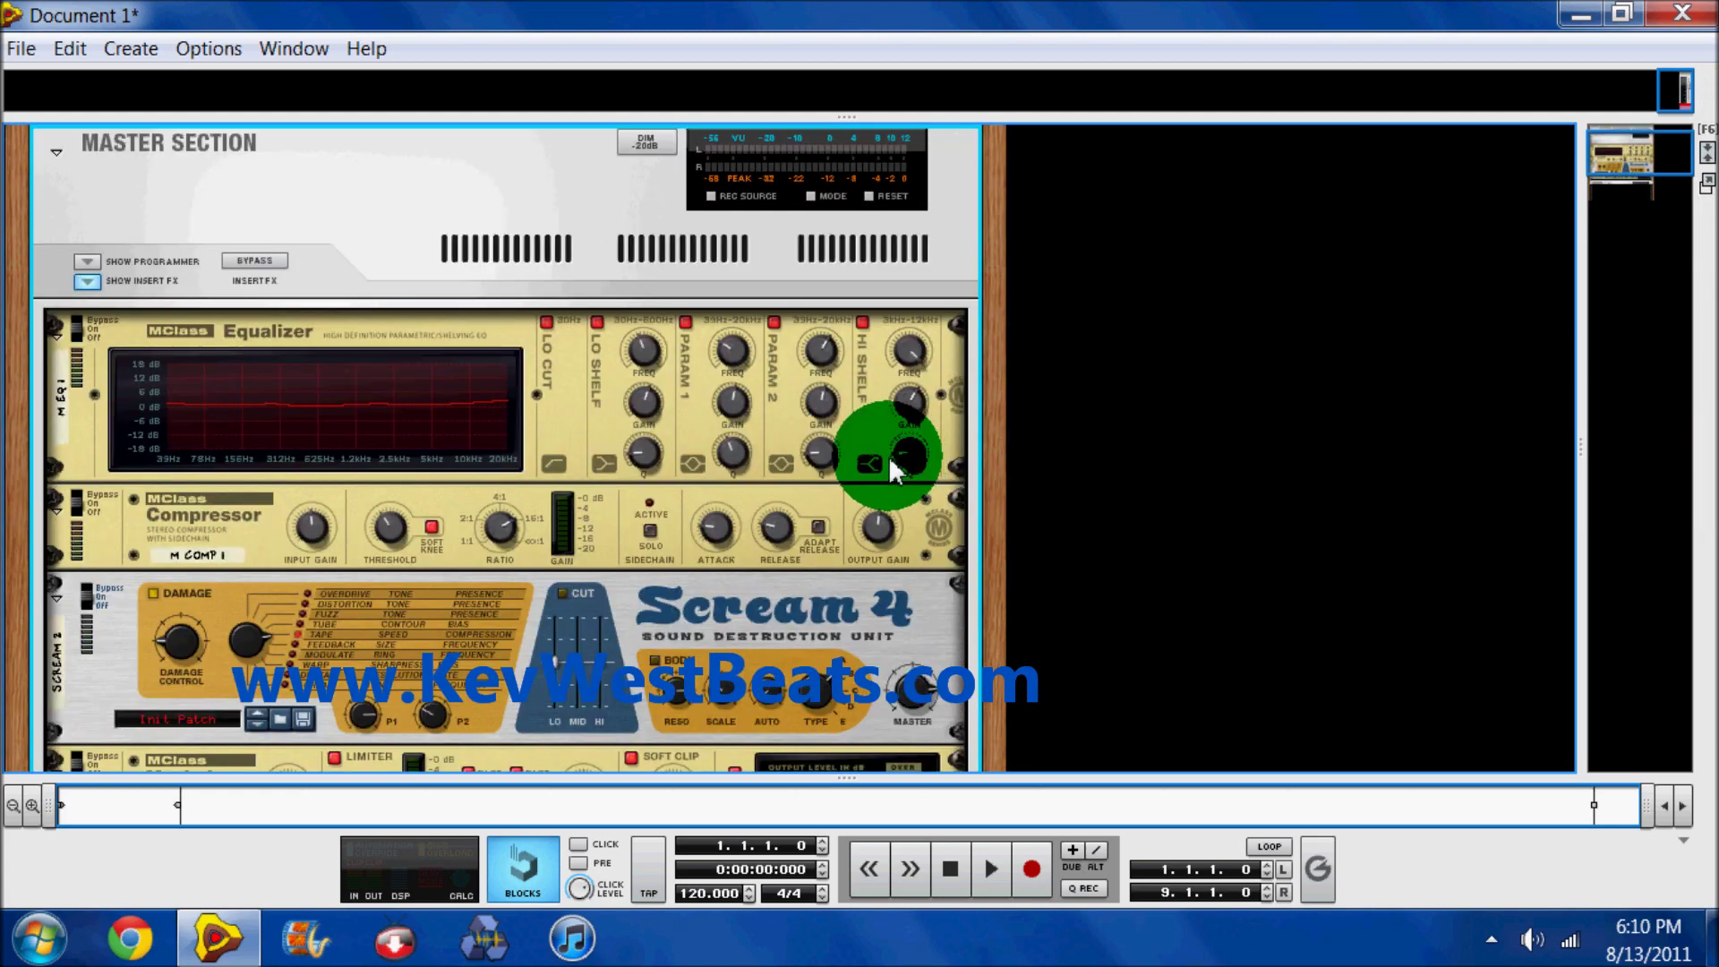
pyautogui.moveTo(1614, 161)
pyautogui.mouseDown()
pyautogui.moveTo(1625, 192)
pyautogui.moveTo(1621, 148)
pyautogui.mouseUp()
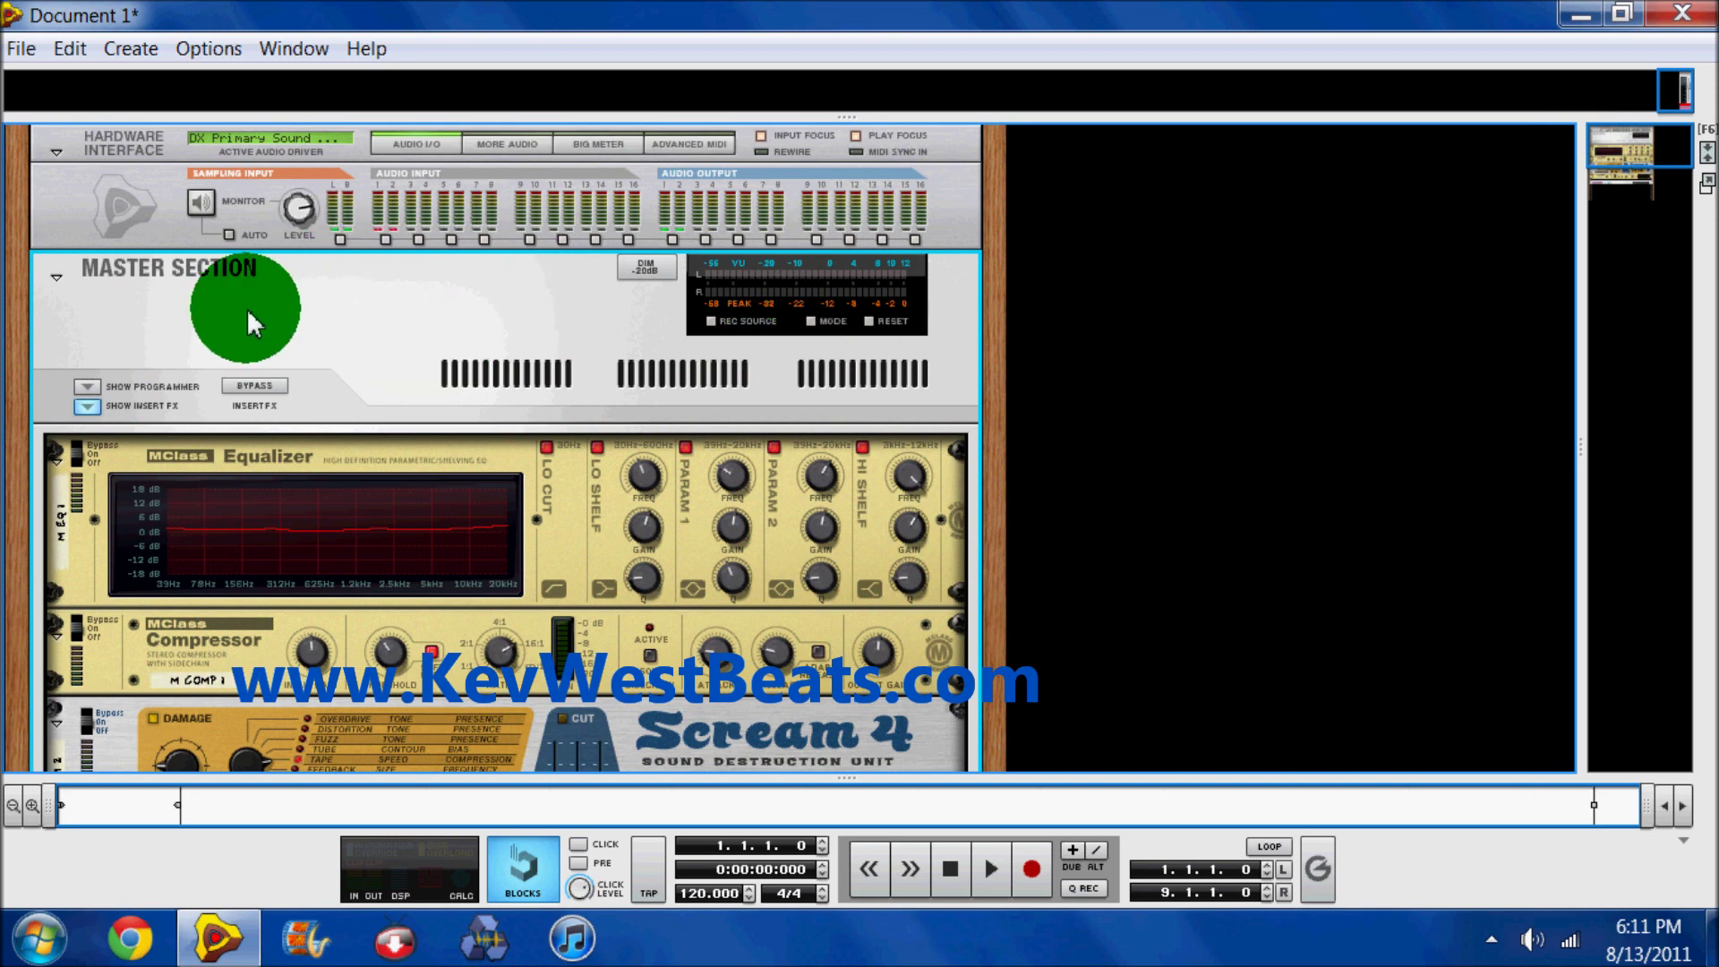
pyautogui.click(90, 406)
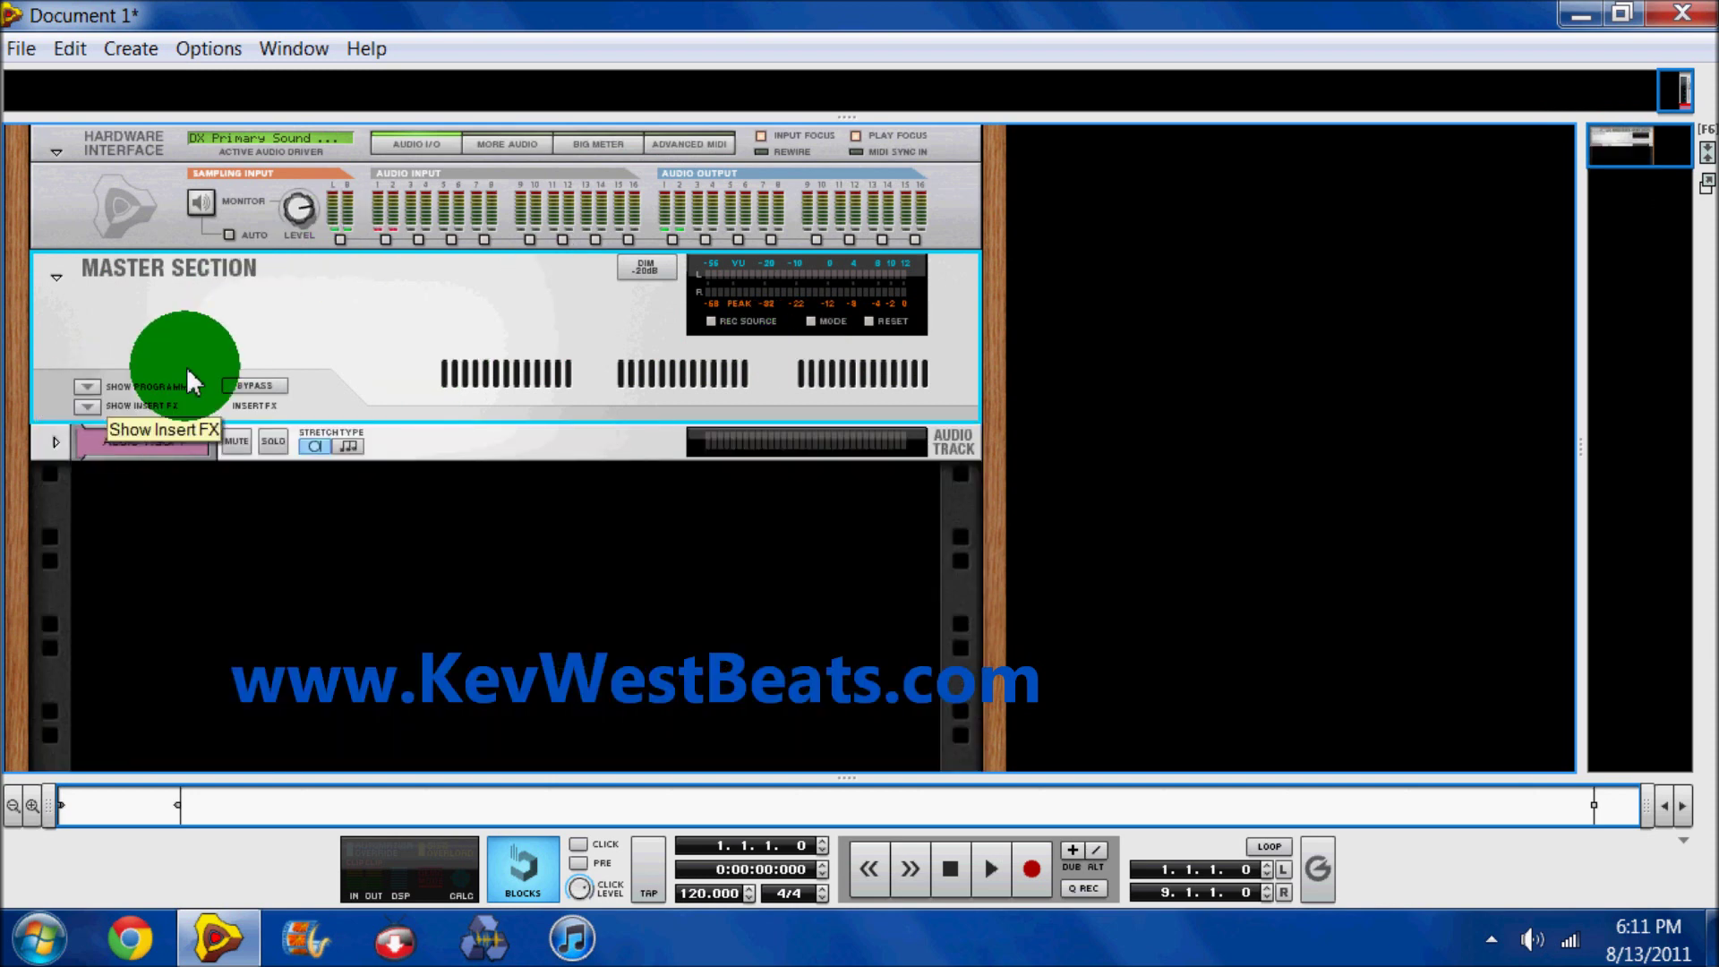
pyautogui.press('F5')
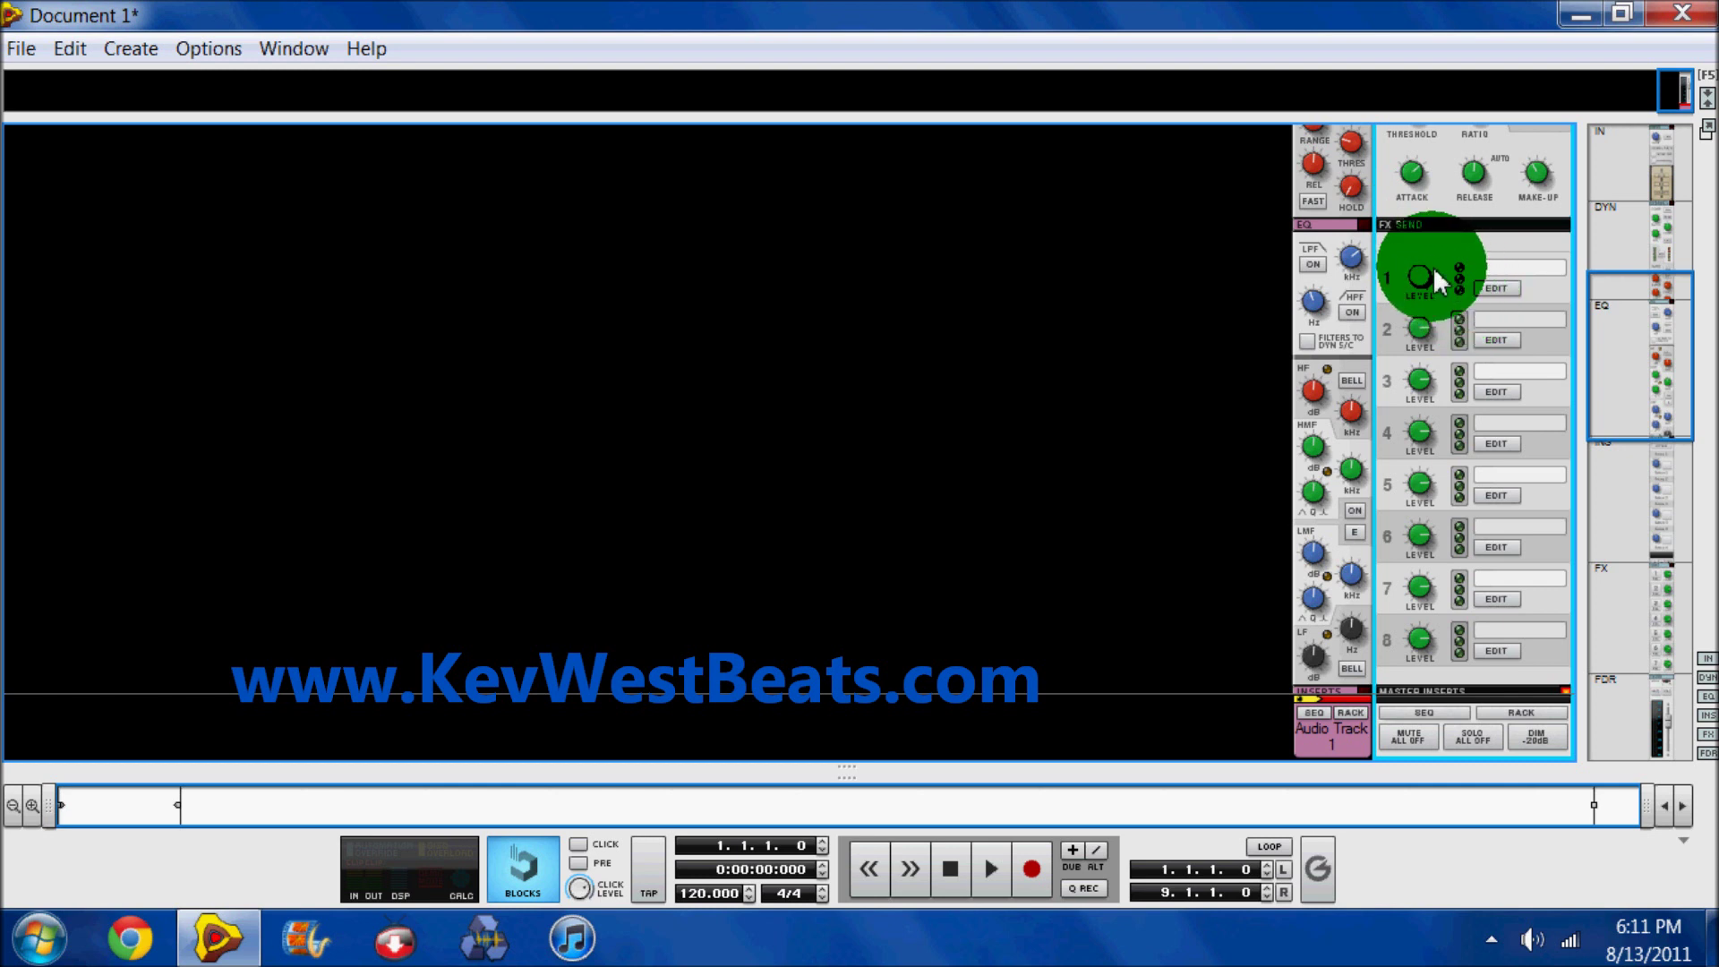
pyautogui.moveTo(1429, 273)
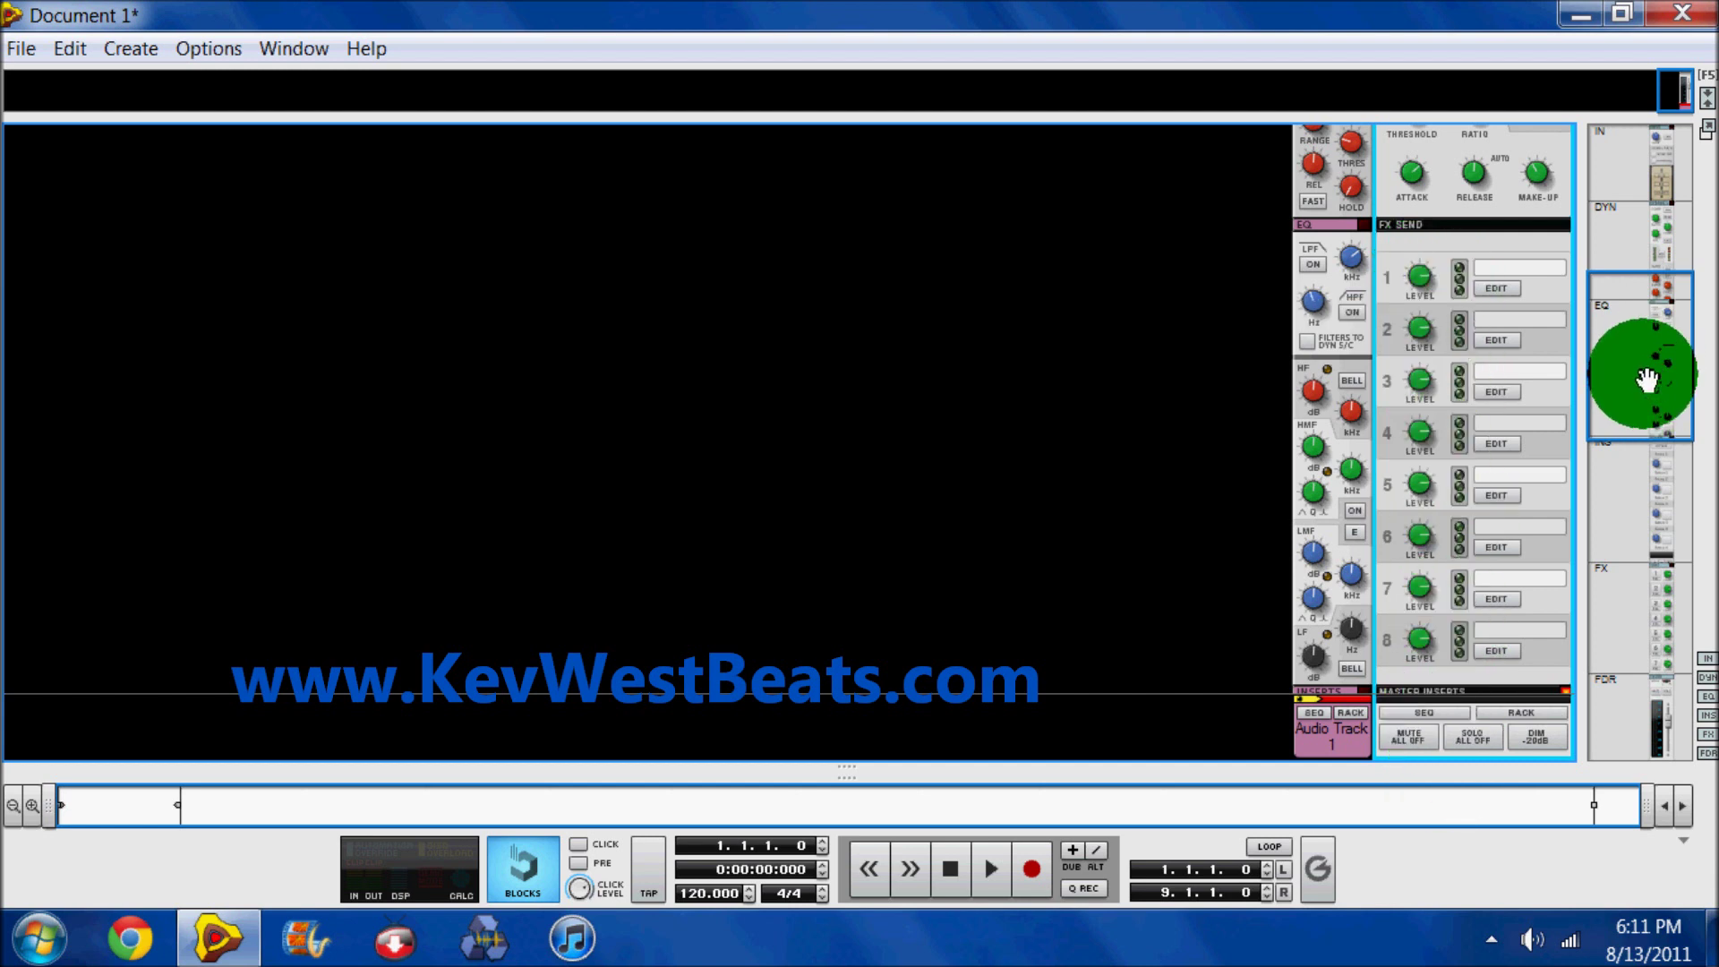
pyautogui.scroll(1, 1647, 371)
# Step: Move the mixer navigator to the DYN area beside the Master Compressor
pyautogui.moveTo(1648, 372); pyautogui.dragTo(1637, 253)
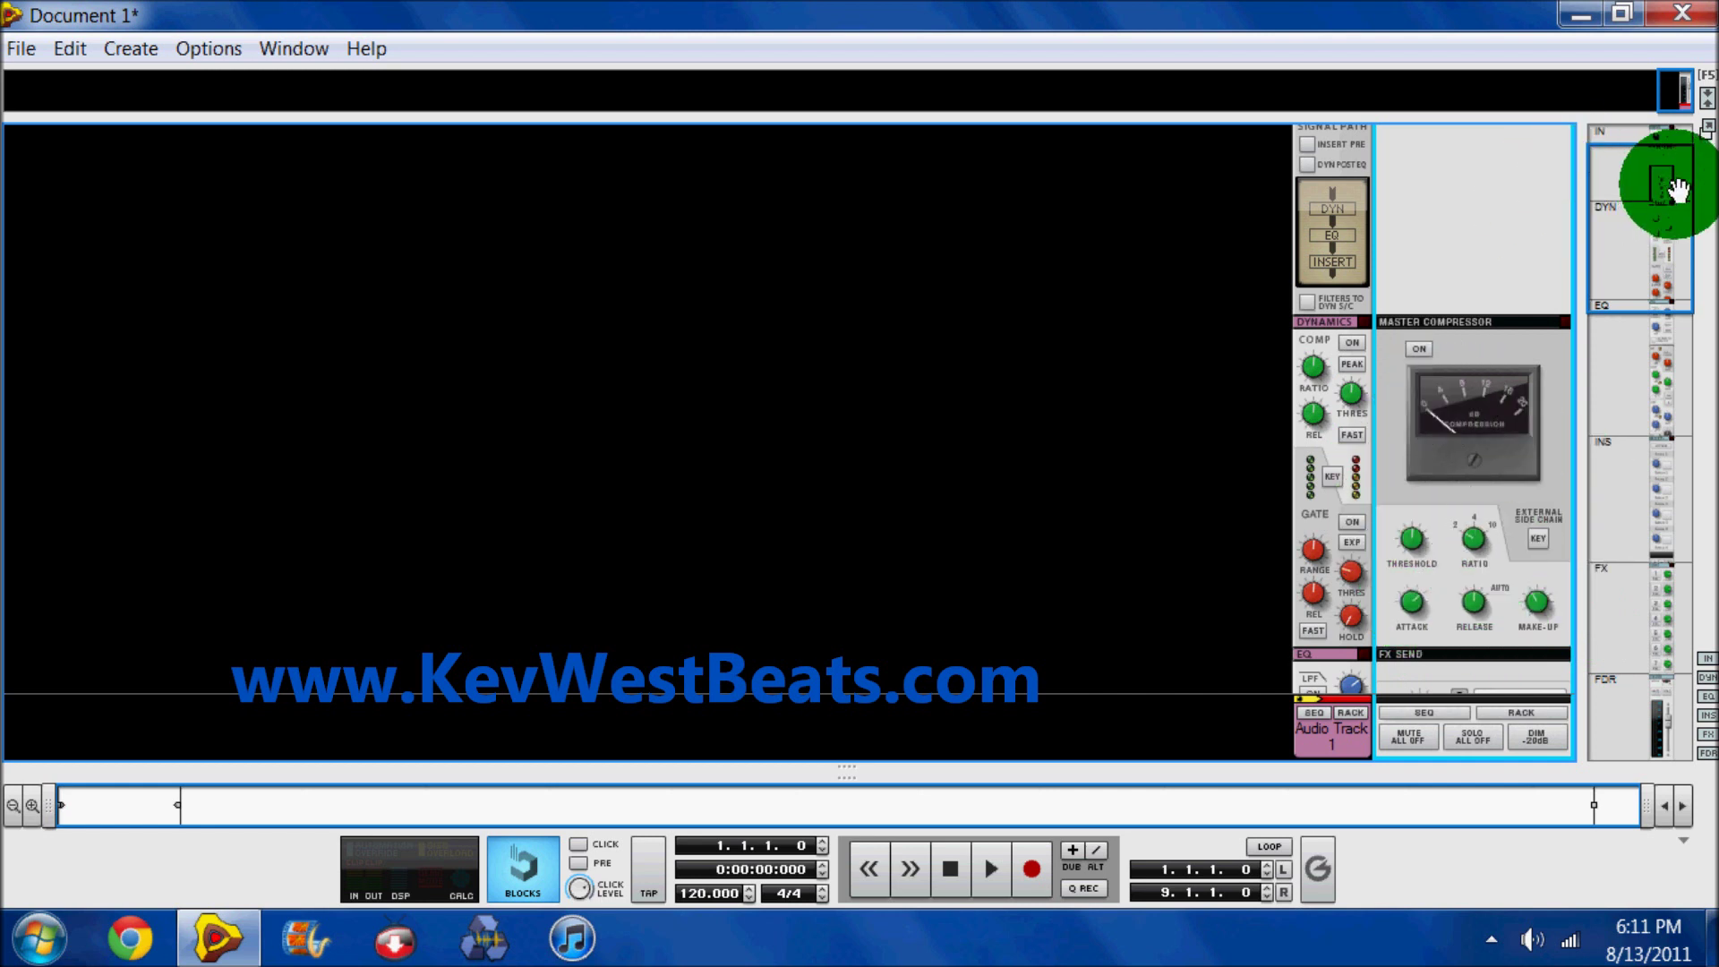
pyautogui.moveTo(1677, 190); pyautogui.dragTo(1677, 206)
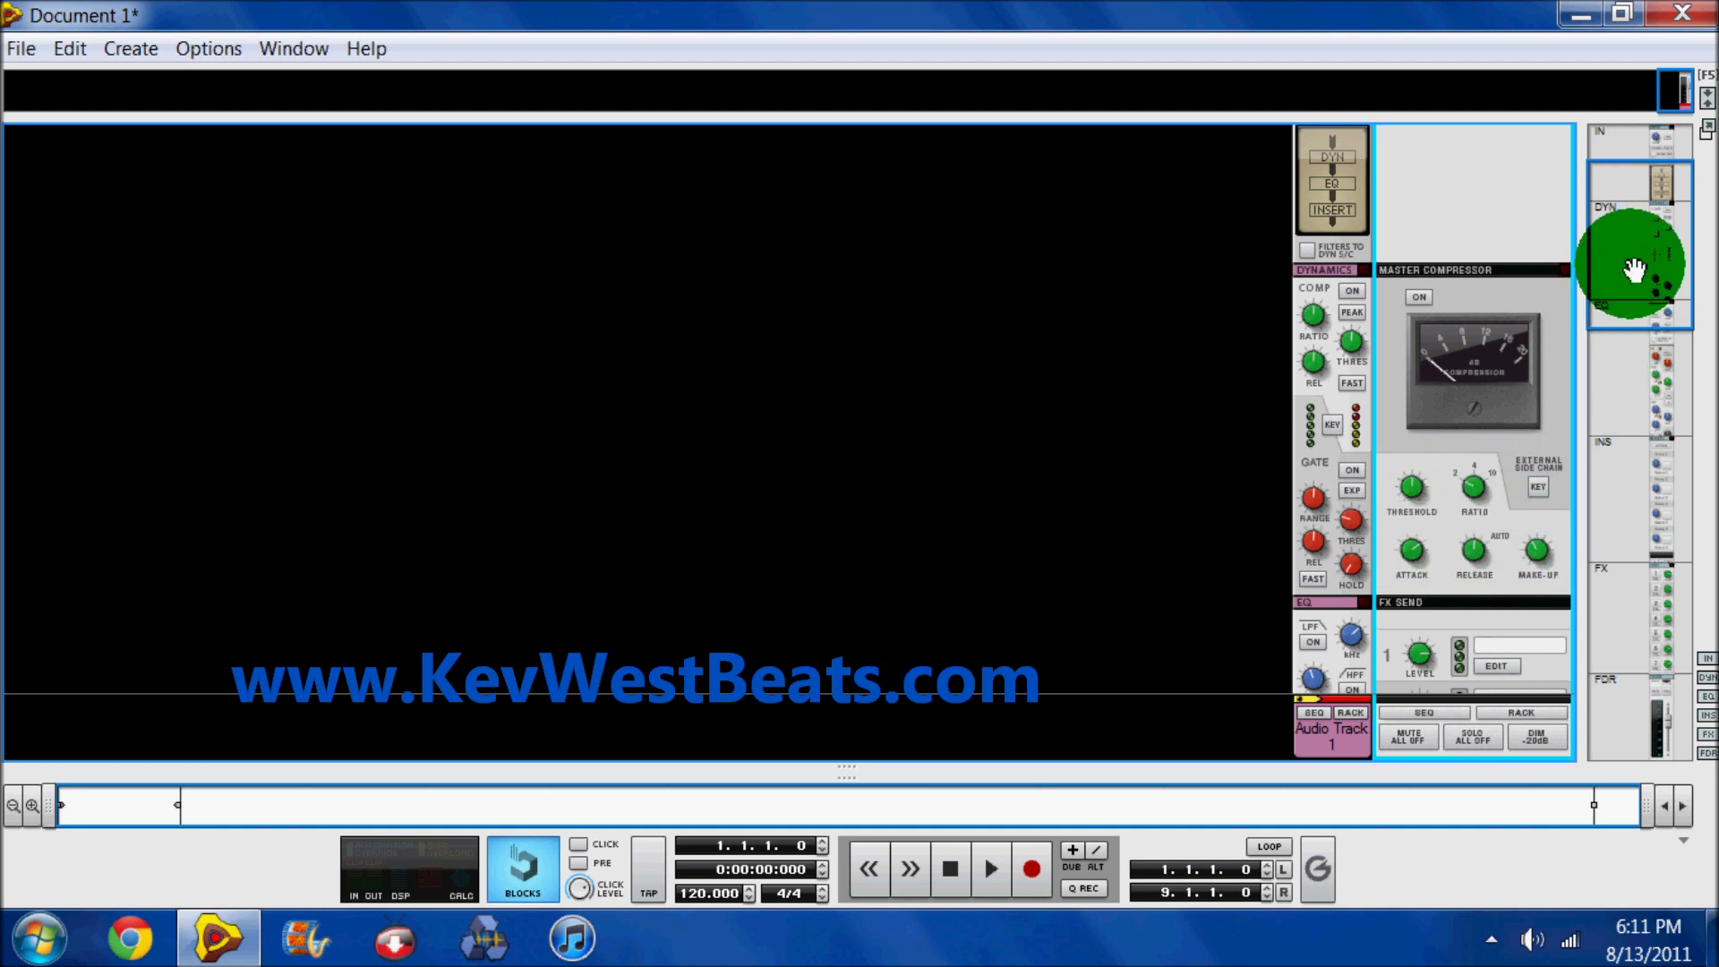
# Step: Scroll the mixer up to the FX area showing the channel sends and FX return level and pan
pyautogui.scroll(-5, 1330, 568)
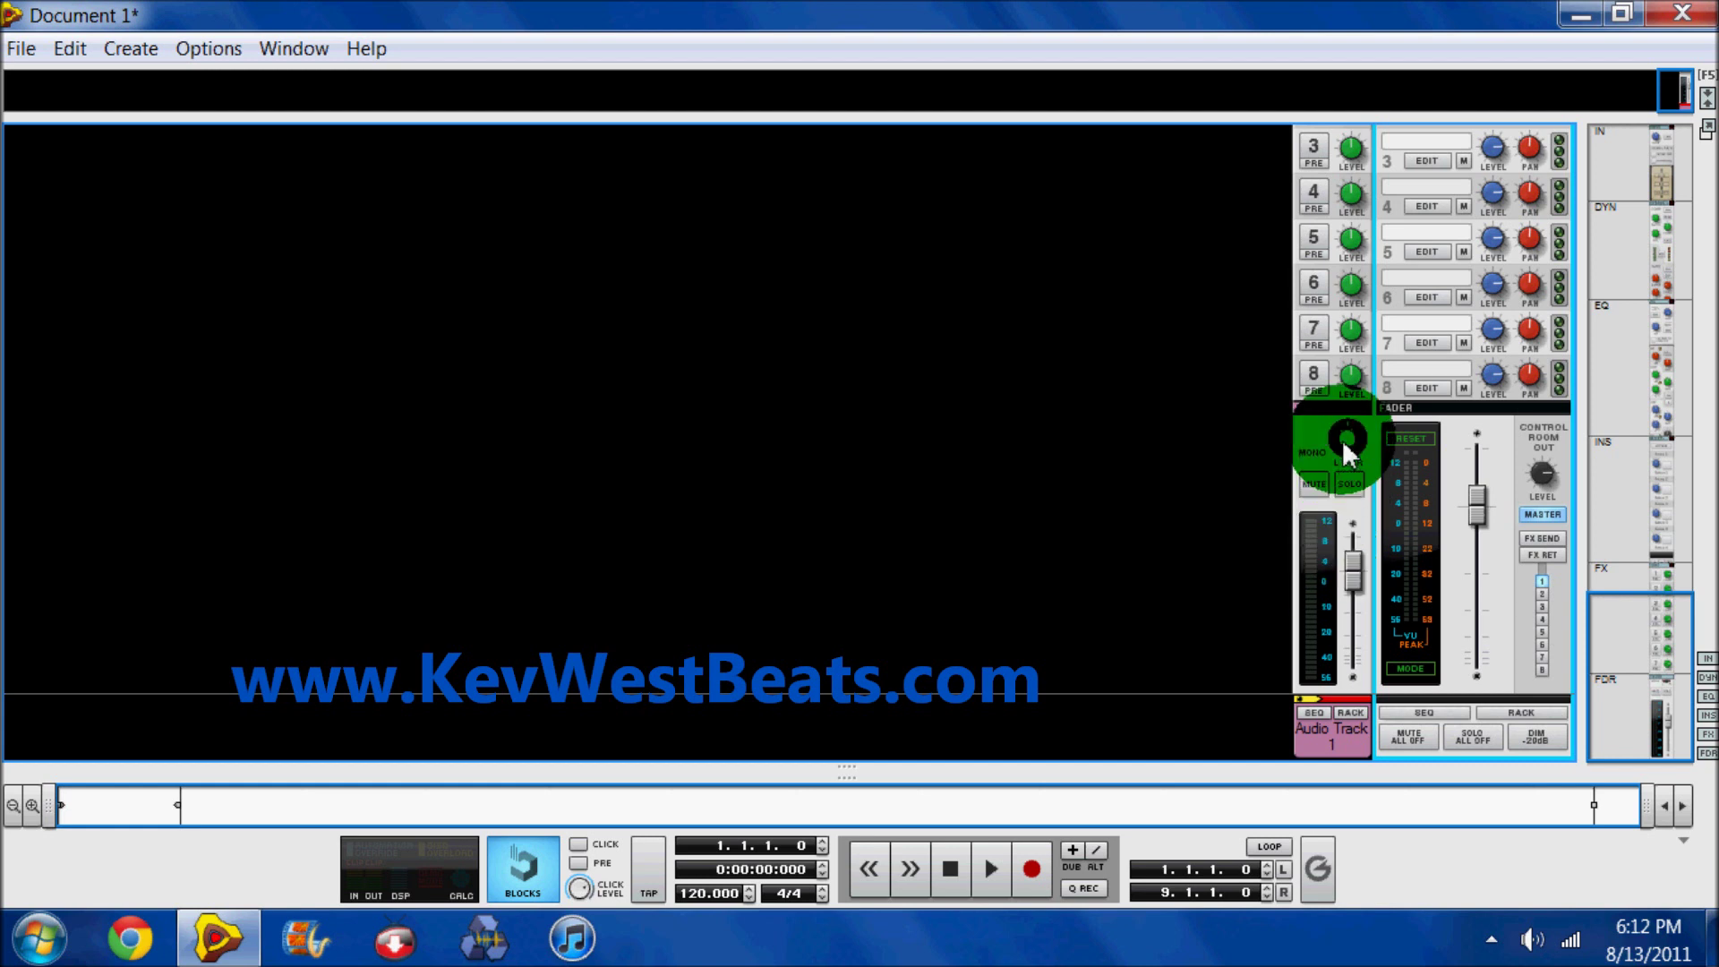
pyautogui.moveTo(1343, 444)
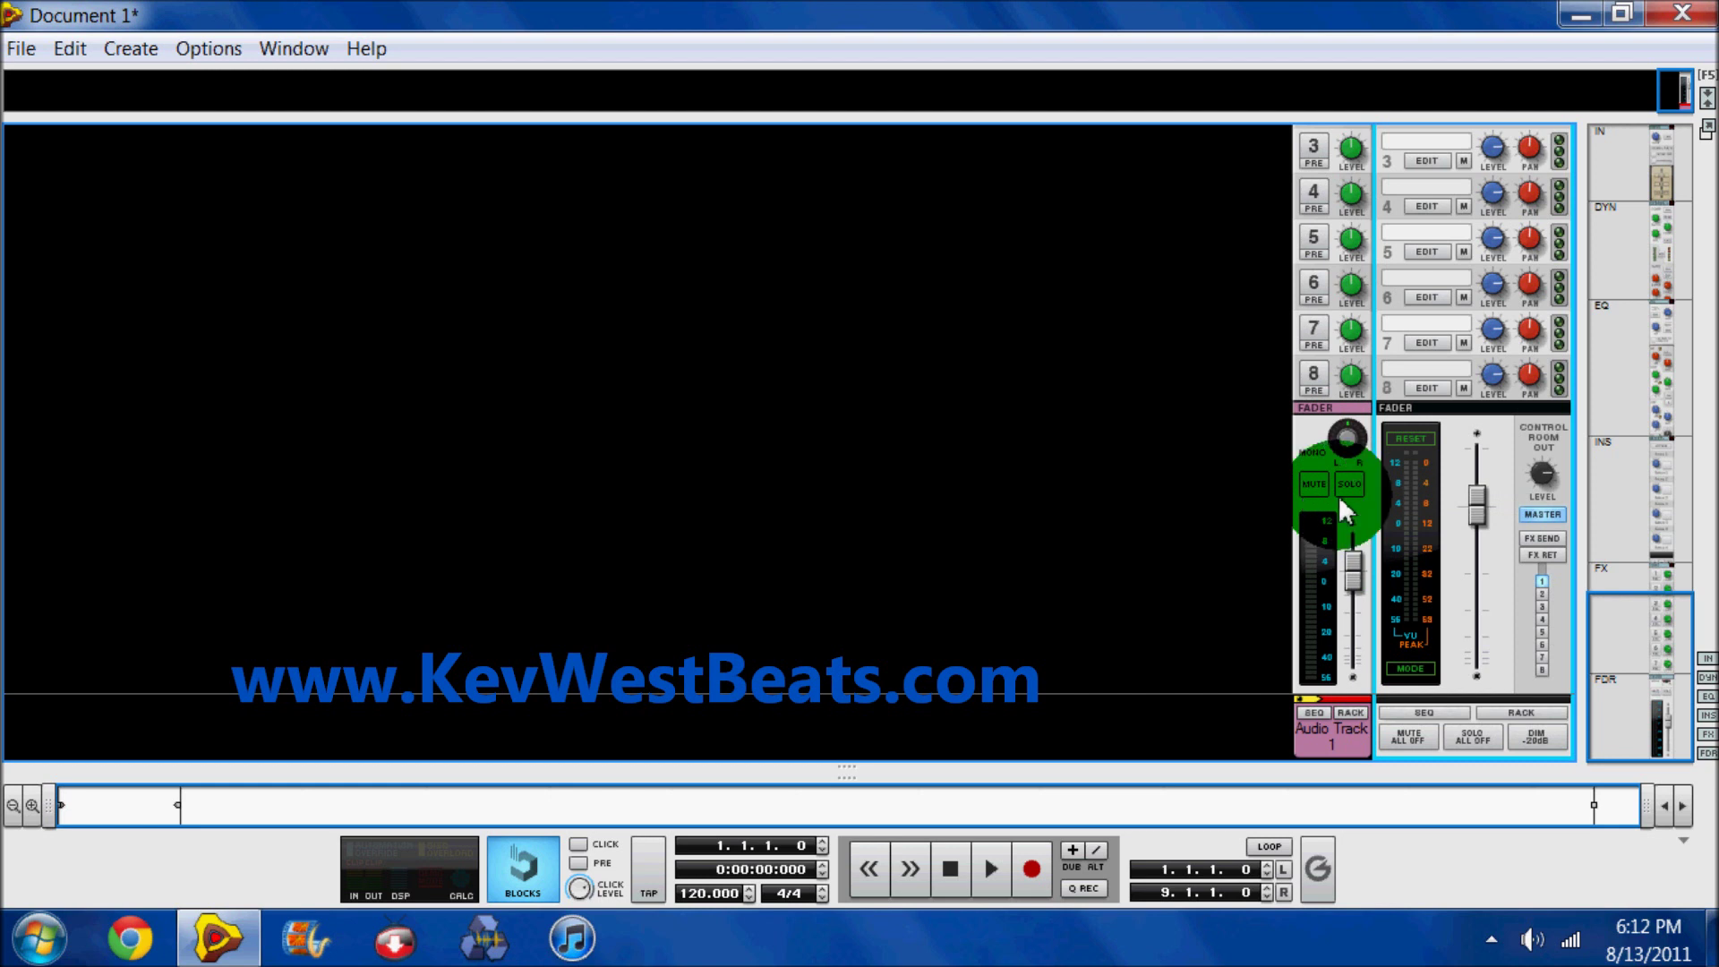
pyautogui.moveTo(1678, 645); pyautogui.dragTo(1670, 557)
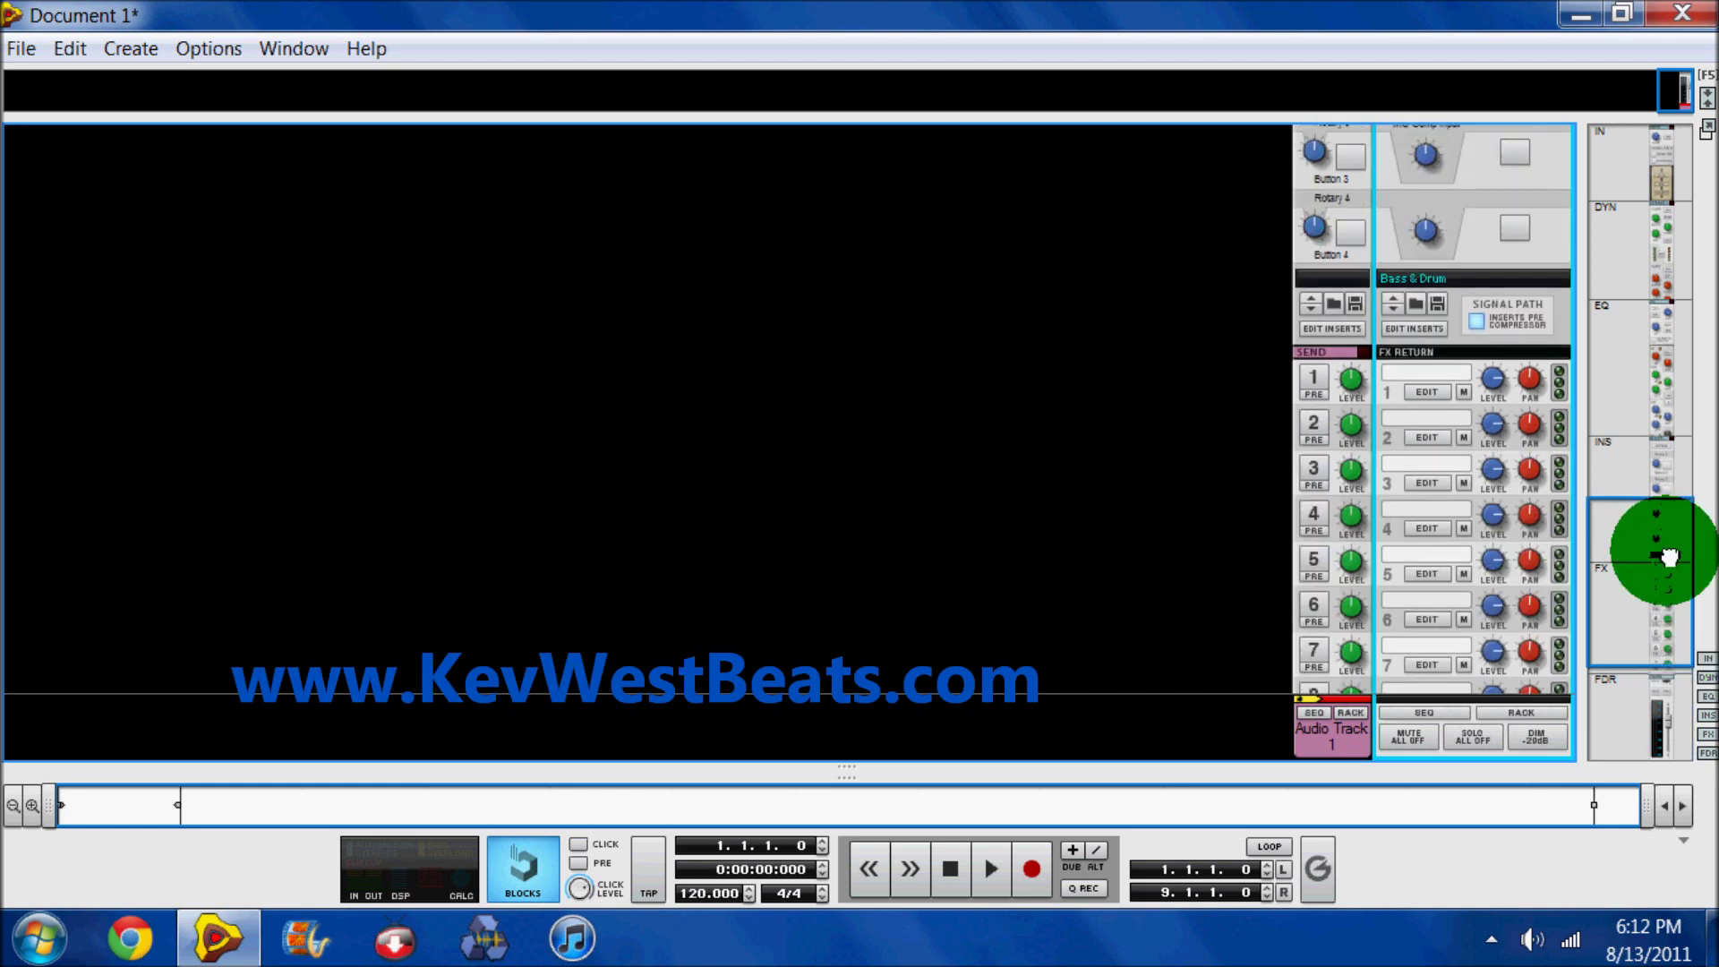
# Step: Select Audio Track 1's channel strip and move the navigator up through INS to the EQ section
pyautogui.moveTo(1669, 557); pyautogui.dragTo(1667, 563)
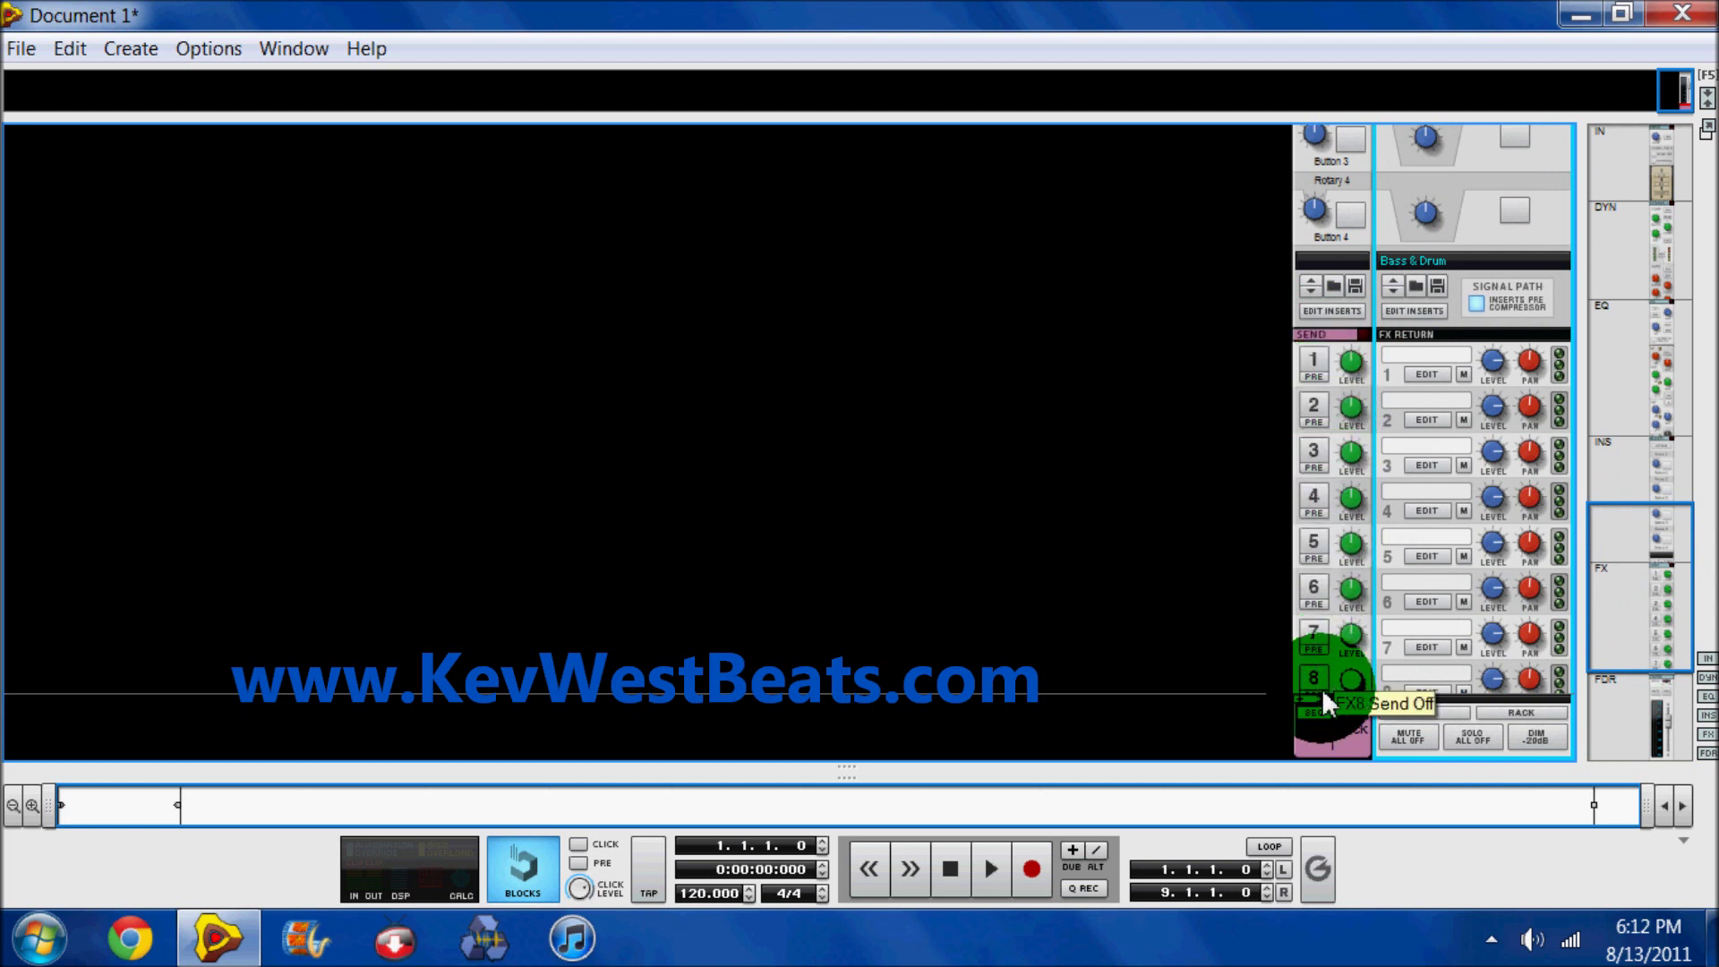
pyautogui.click(1320, 650)
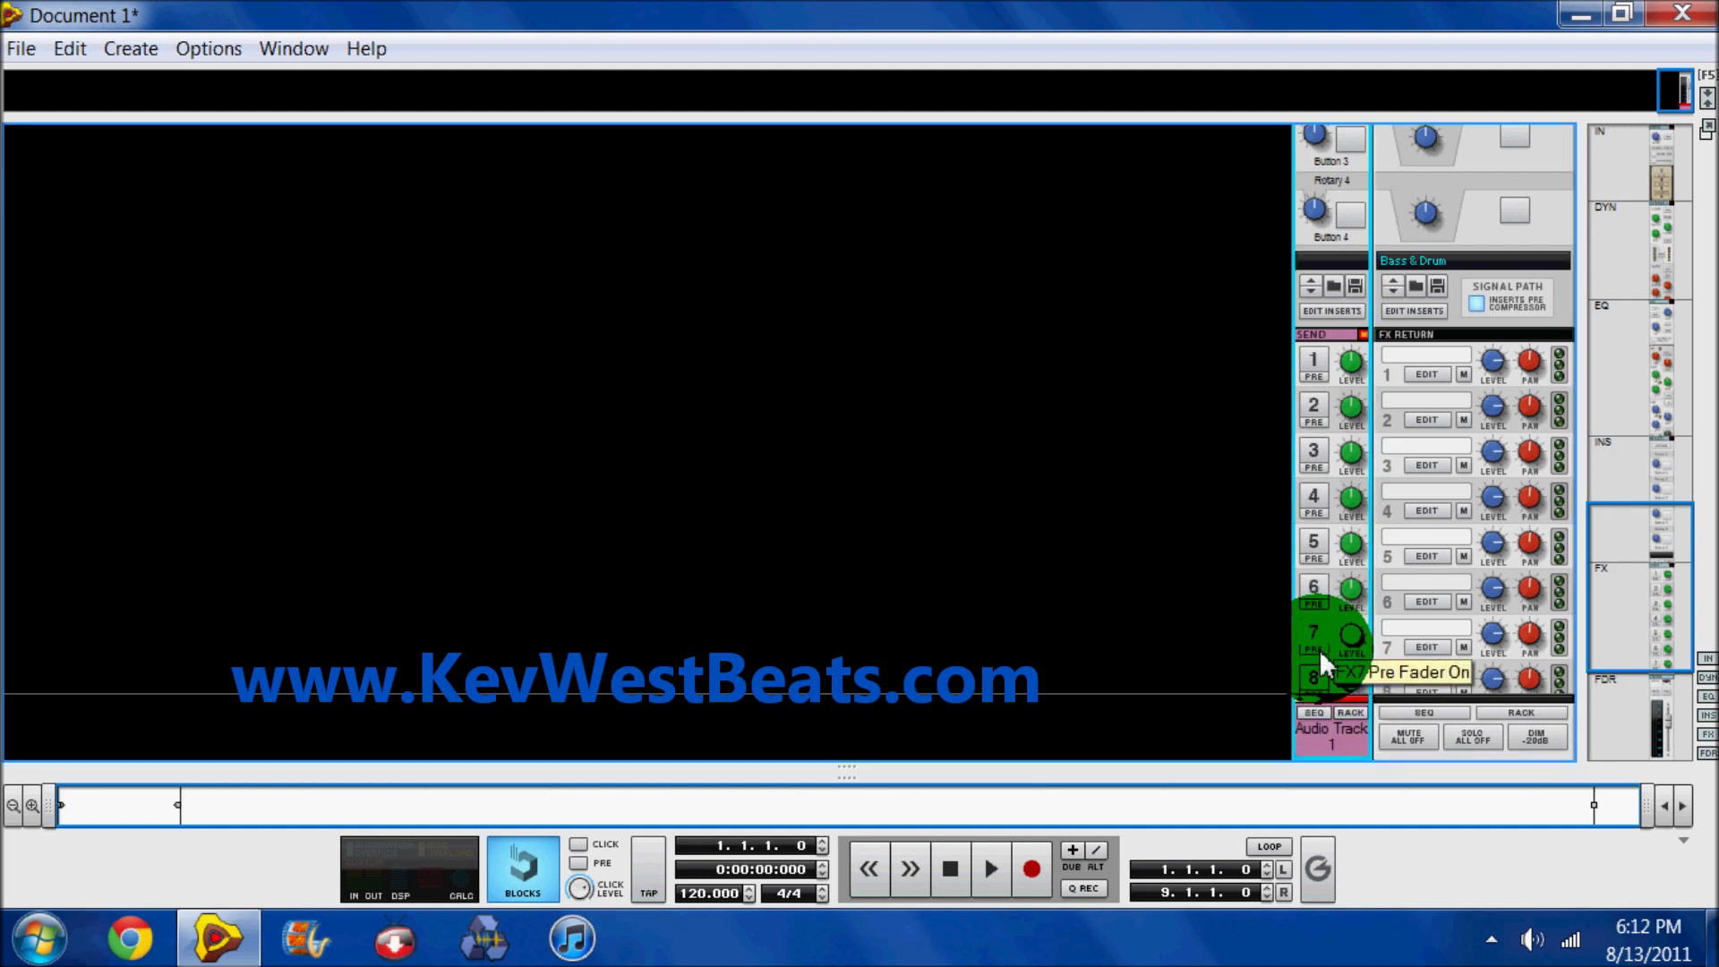
pyautogui.click(1625, 600)
pyautogui.moveTo(1626, 600); pyautogui.dragTo(1668, 527)
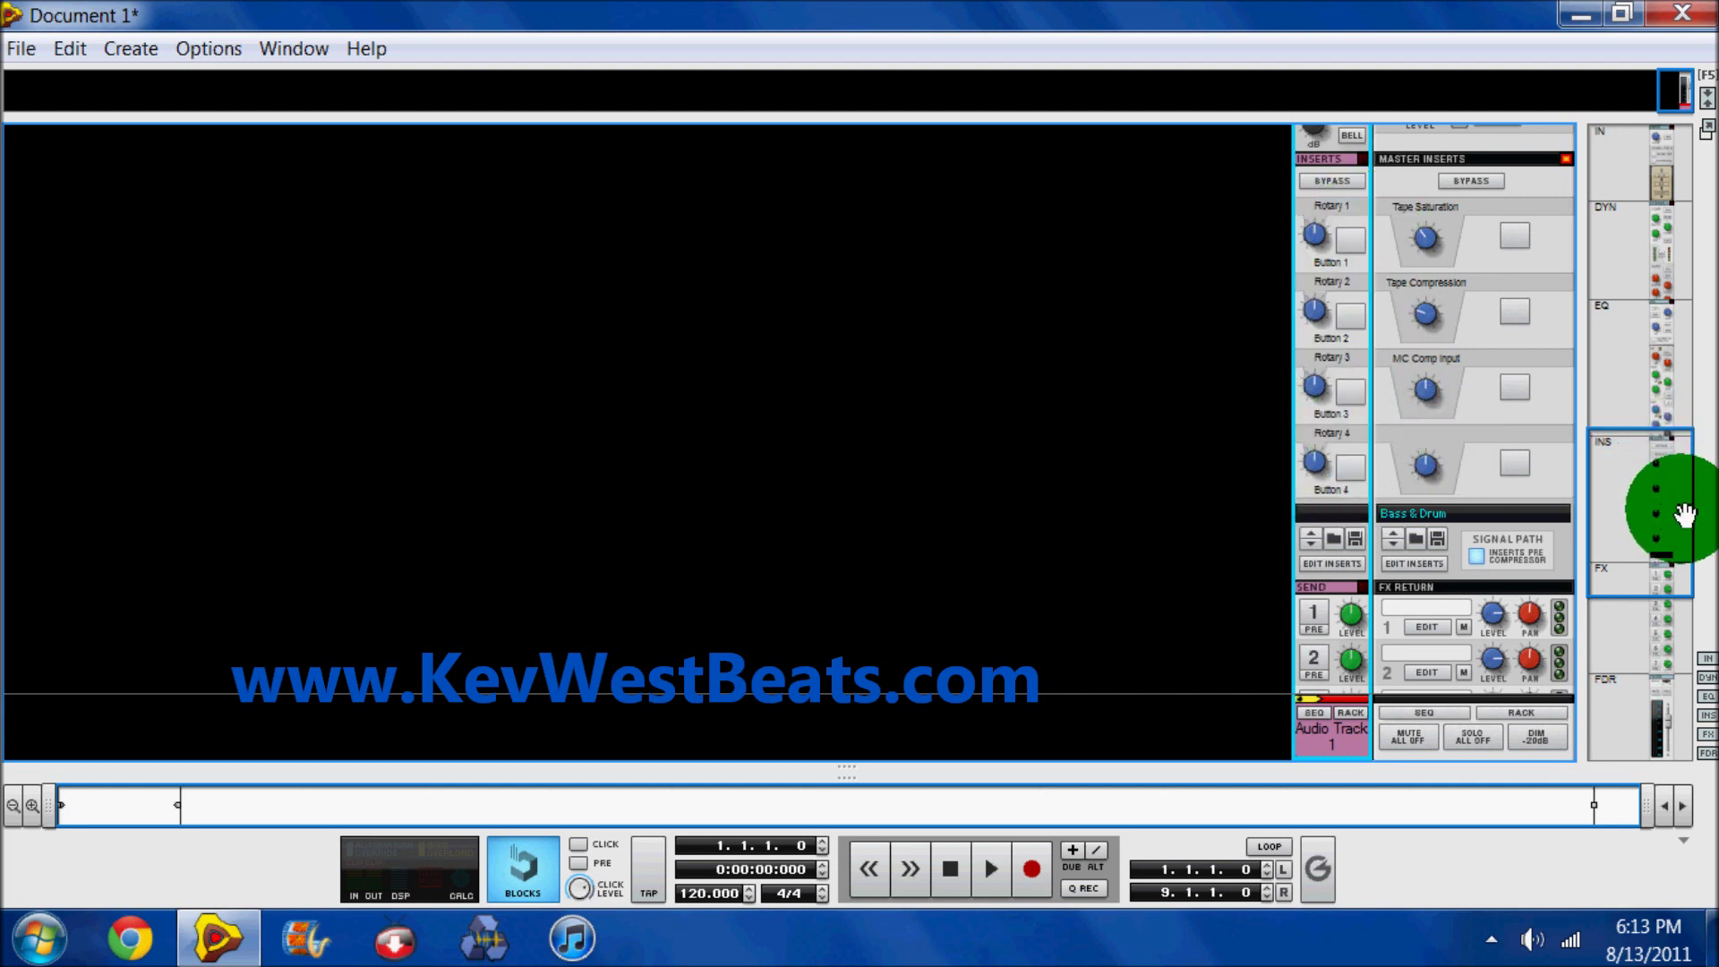
pyautogui.moveTo(1686, 513); pyautogui.dragTo(1688, 367)
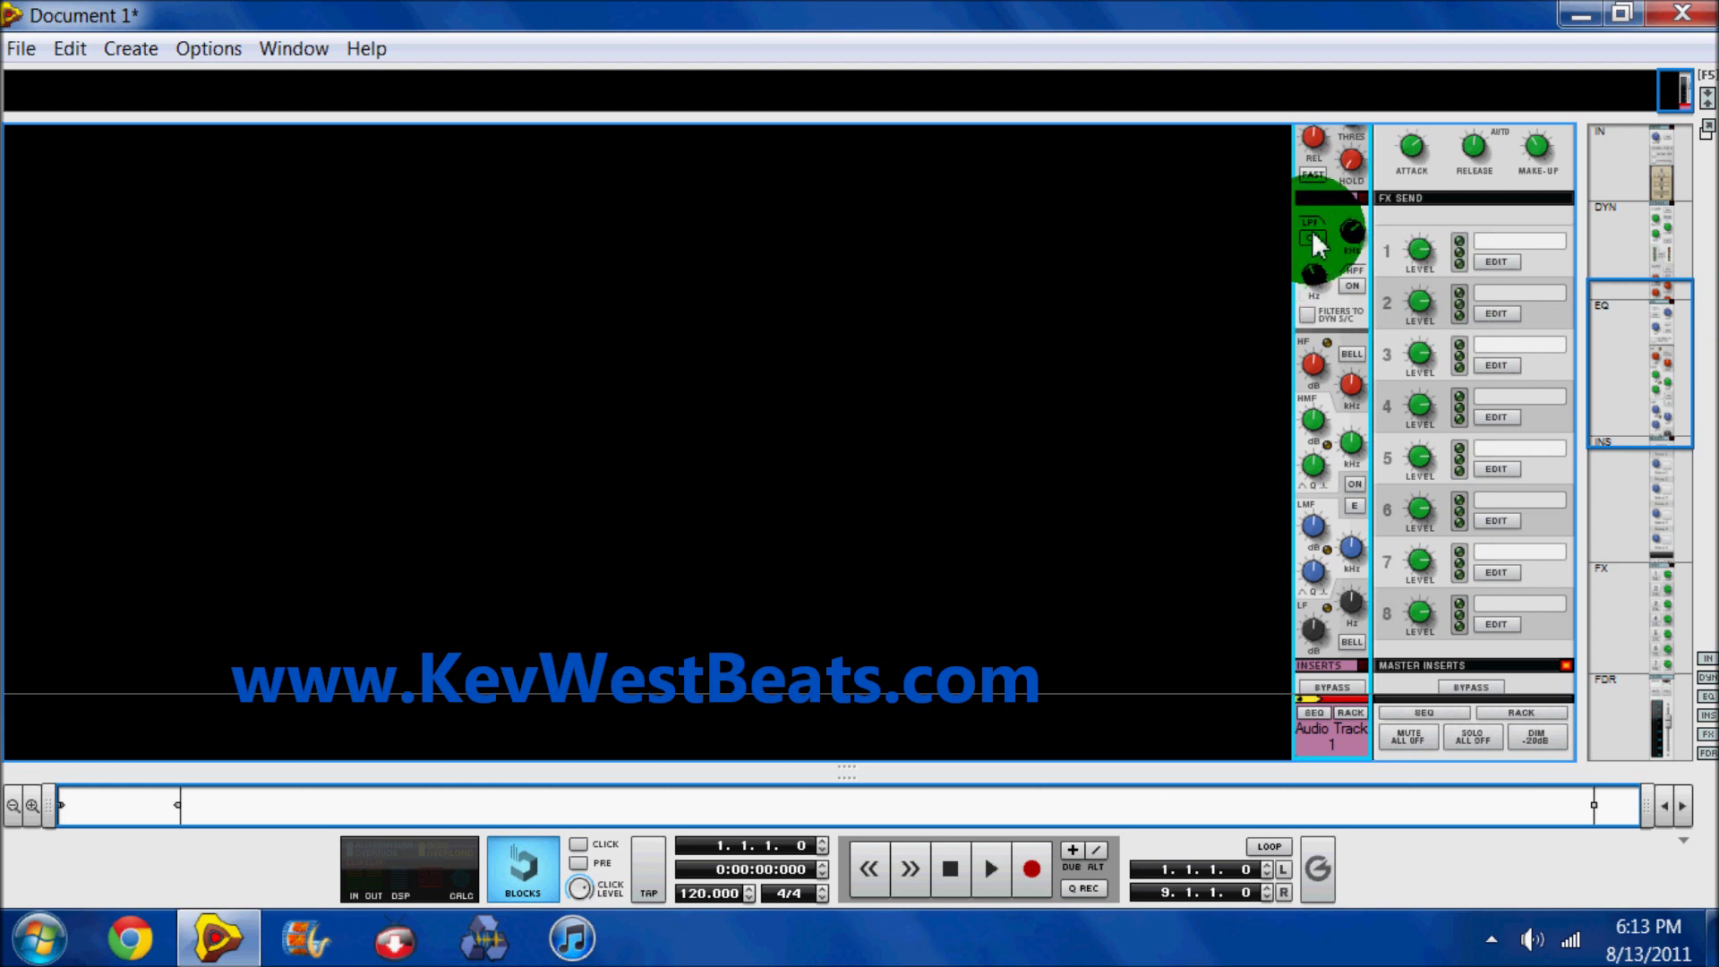
# Step: Enable the LPF and HPF, leave HF in shelf mode, and raise HMF Q to 1.81
pyautogui.click(1343, 276)
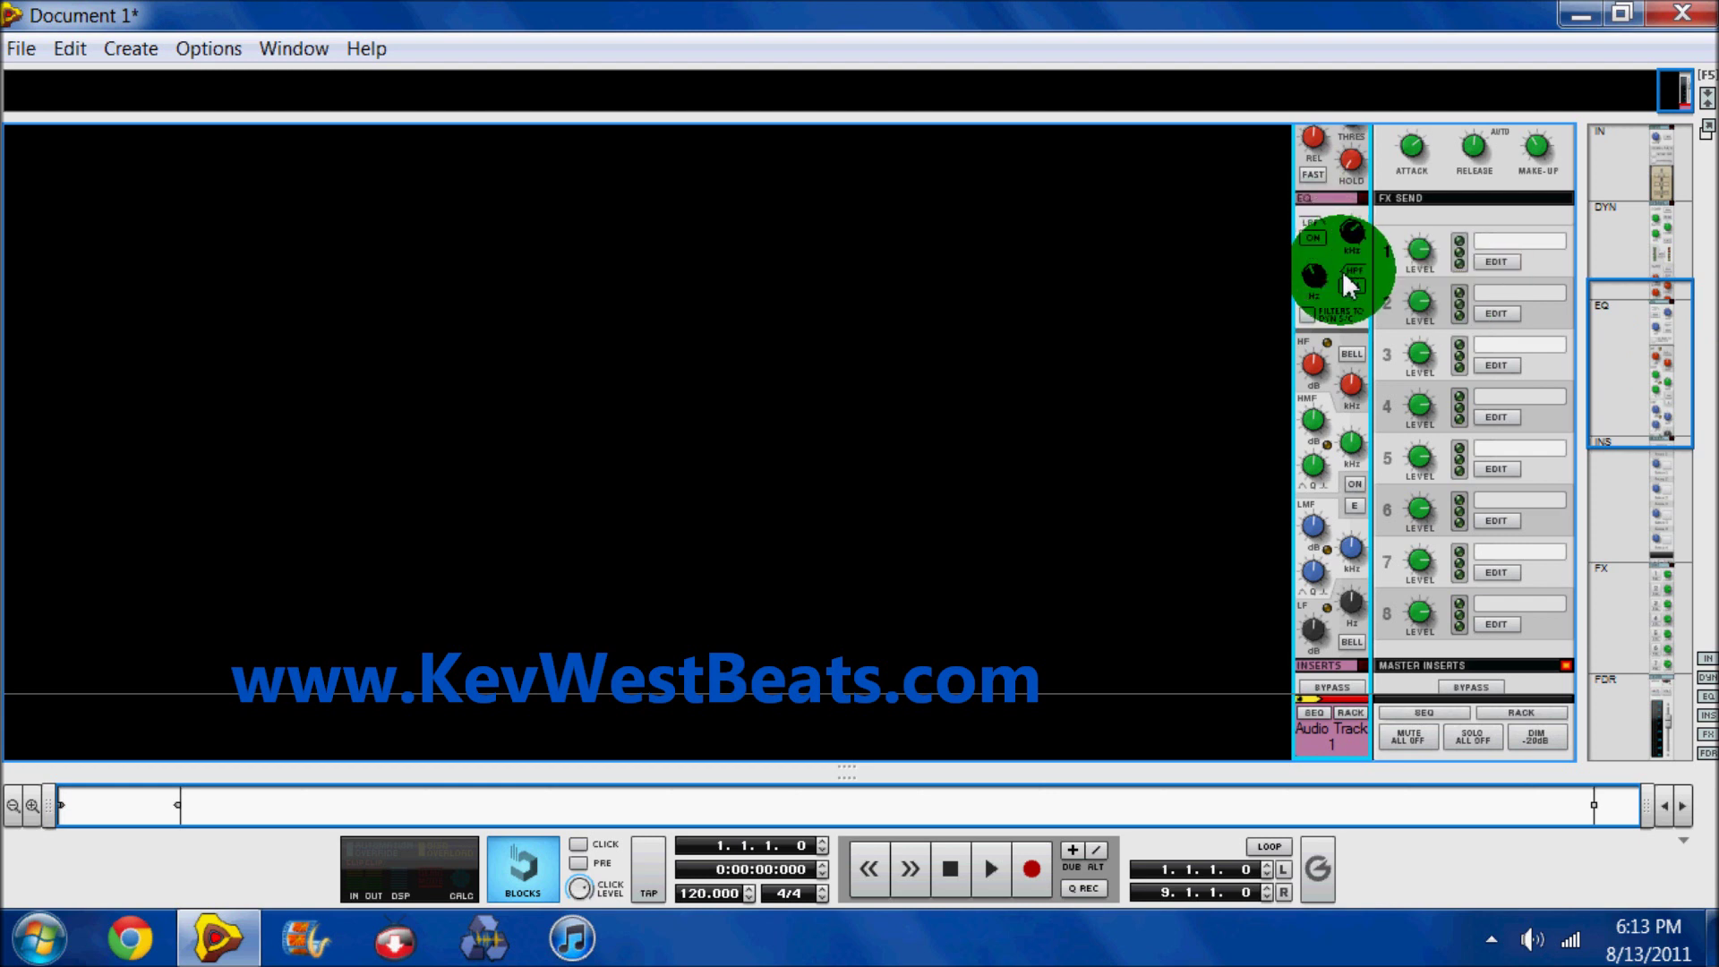
pyautogui.click(1346, 278)
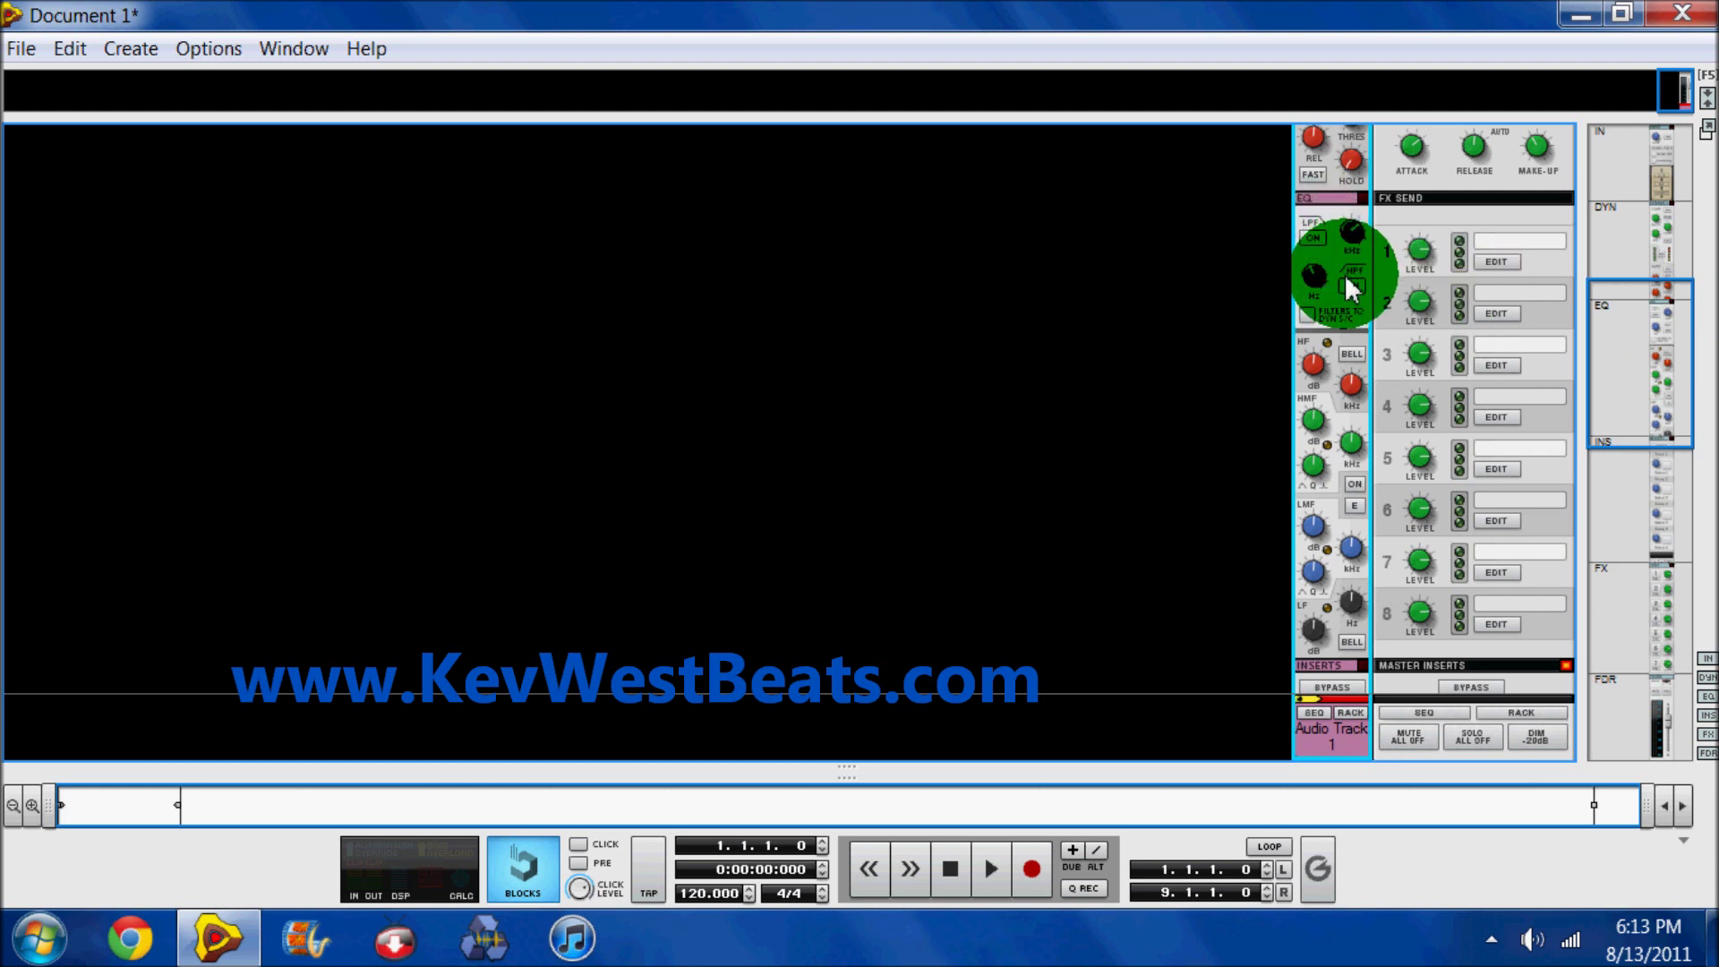
pyautogui.click(1349, 354)
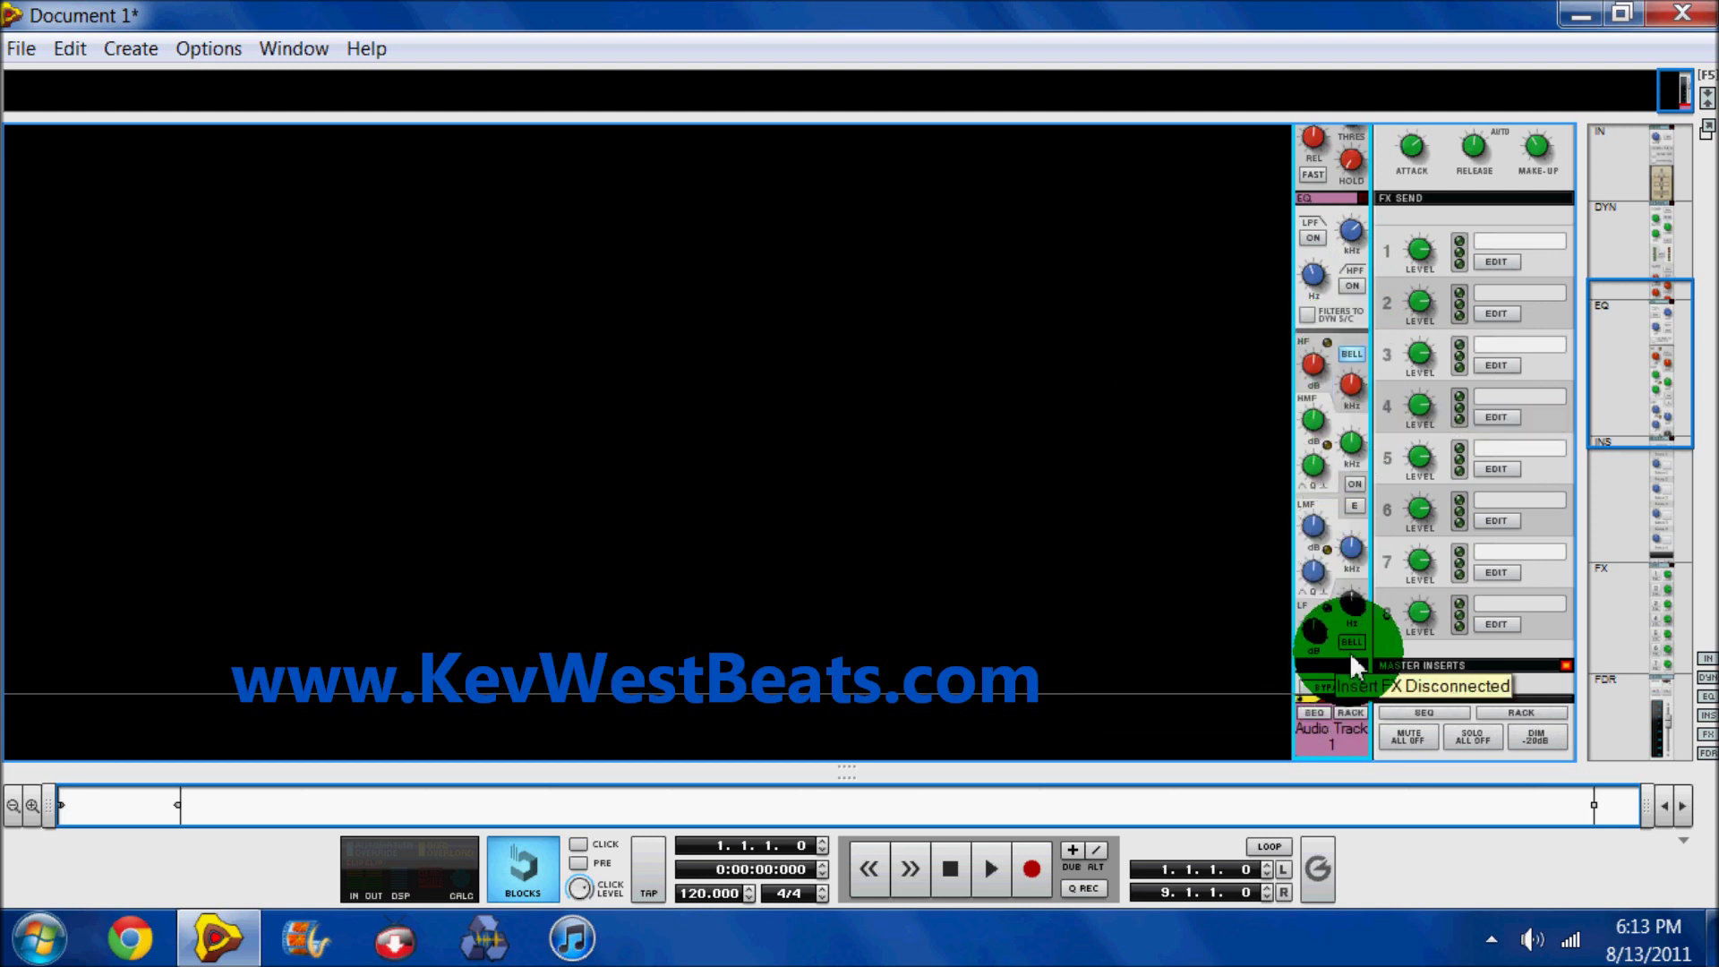
pyautogui.click(1345, 340)
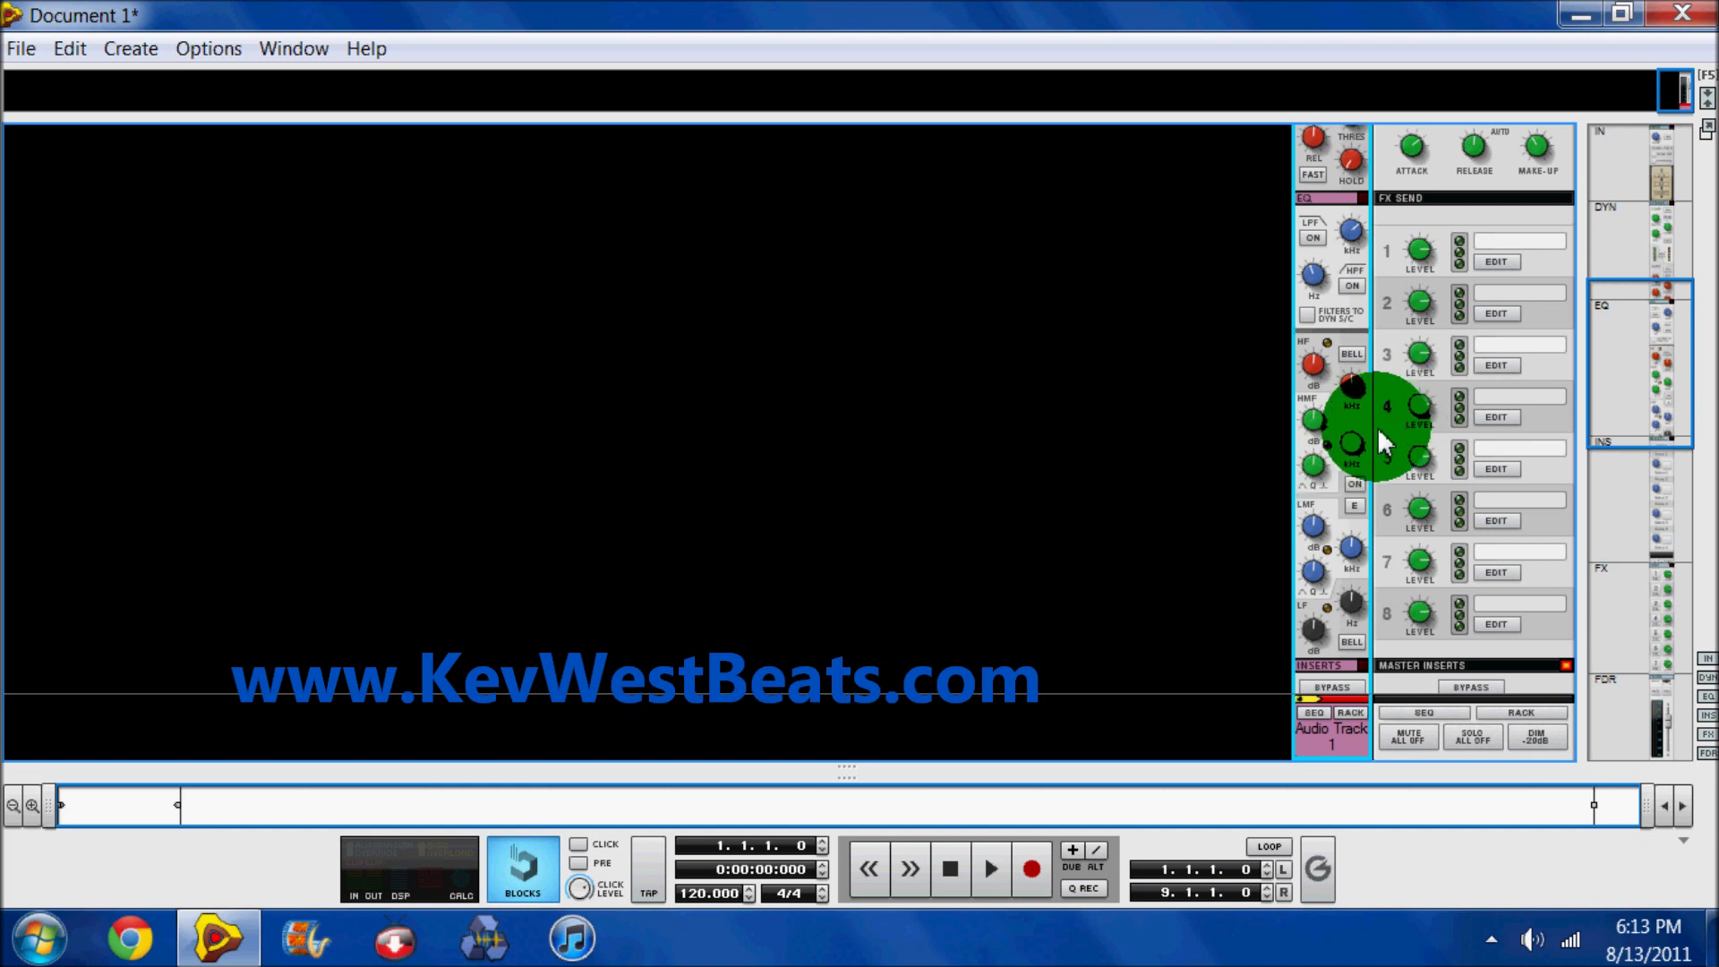
pyautogui.moveTo(1315, 464)
pyautogui.mouseDown()
pyautogui.moveTo(1313, 384)
pyautogui.moveTo(1330, 556)
pyautogui.moveTo(1319, 476)
pyautogui.mouseUp()
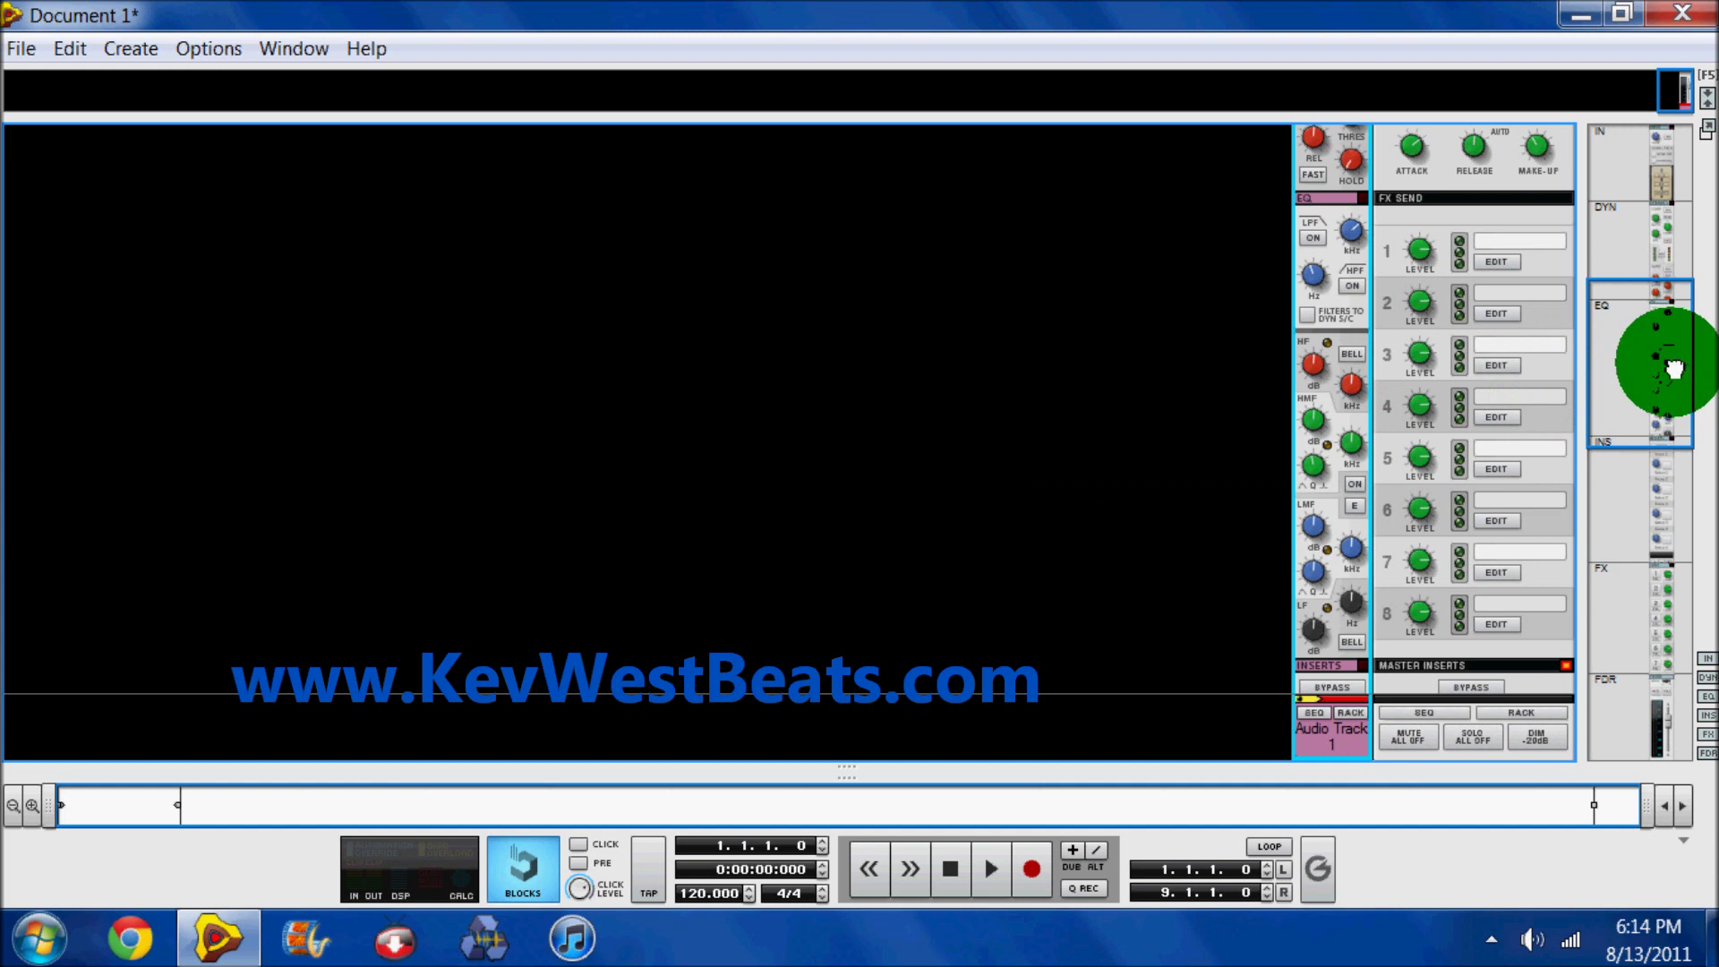
# Step: View the DYN section, toggle COMP PEAK on and back off, then scroll up to the INPUT section
pyautogui.moveTo(1674, 369); pyautogui.dragTo(1655, 235)
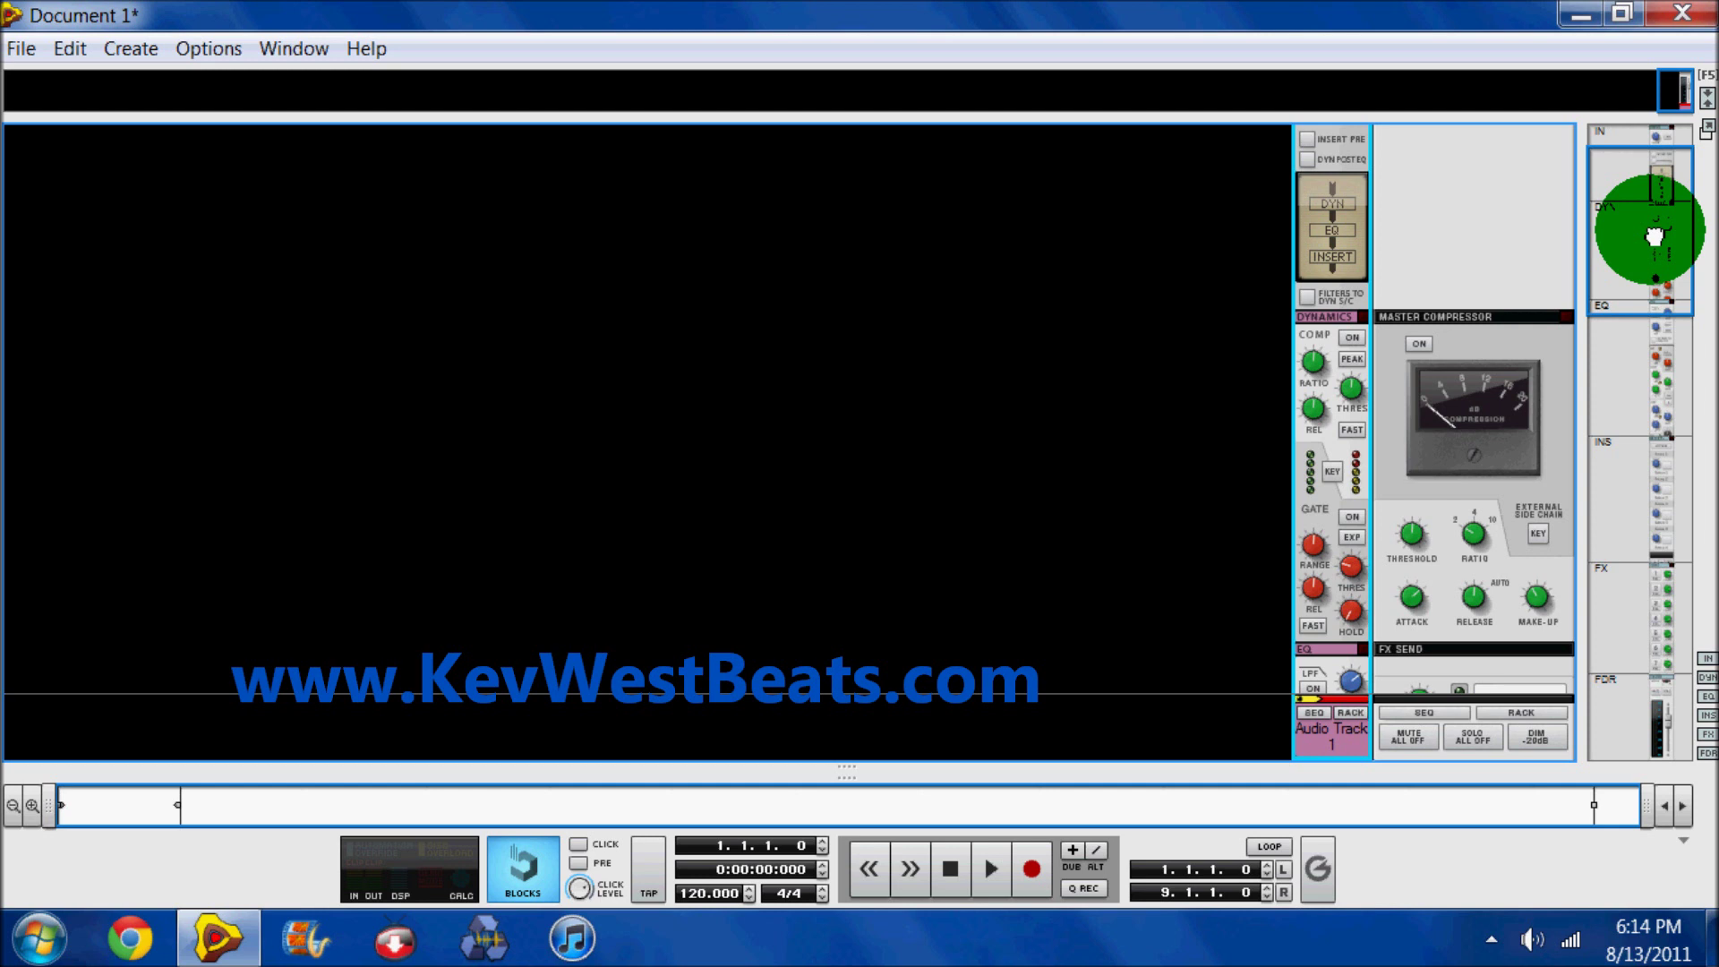
pyautogui.click(1357, 360)
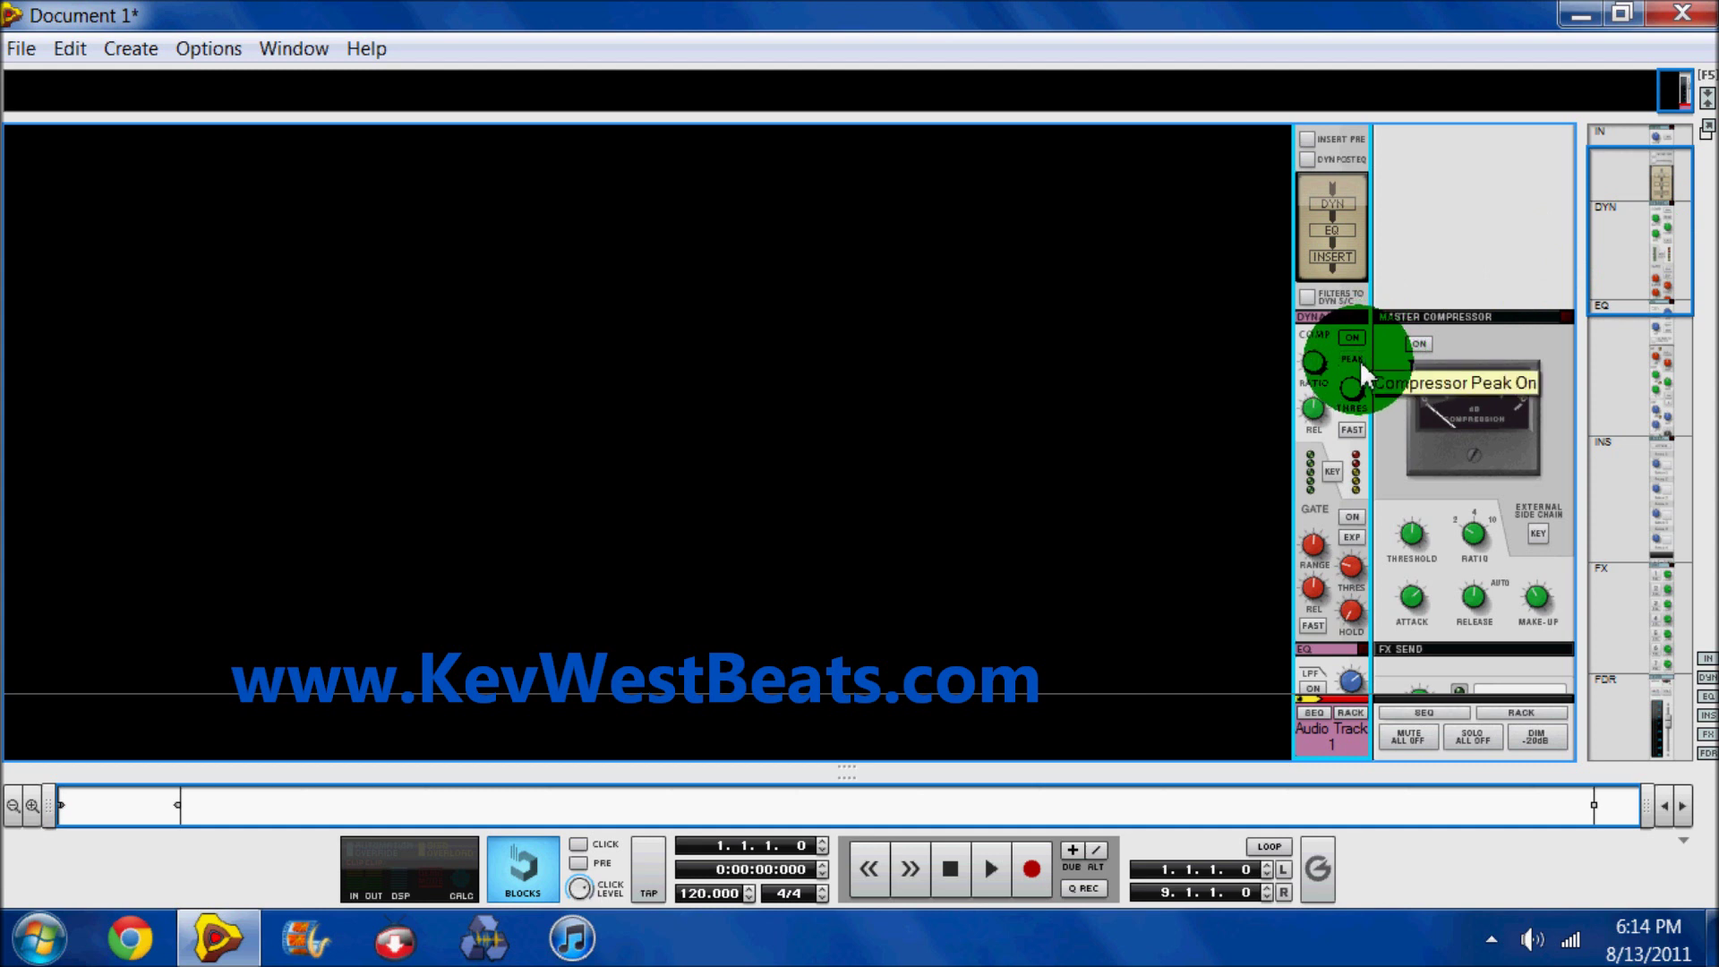
pyautogui.click(1360, 358)
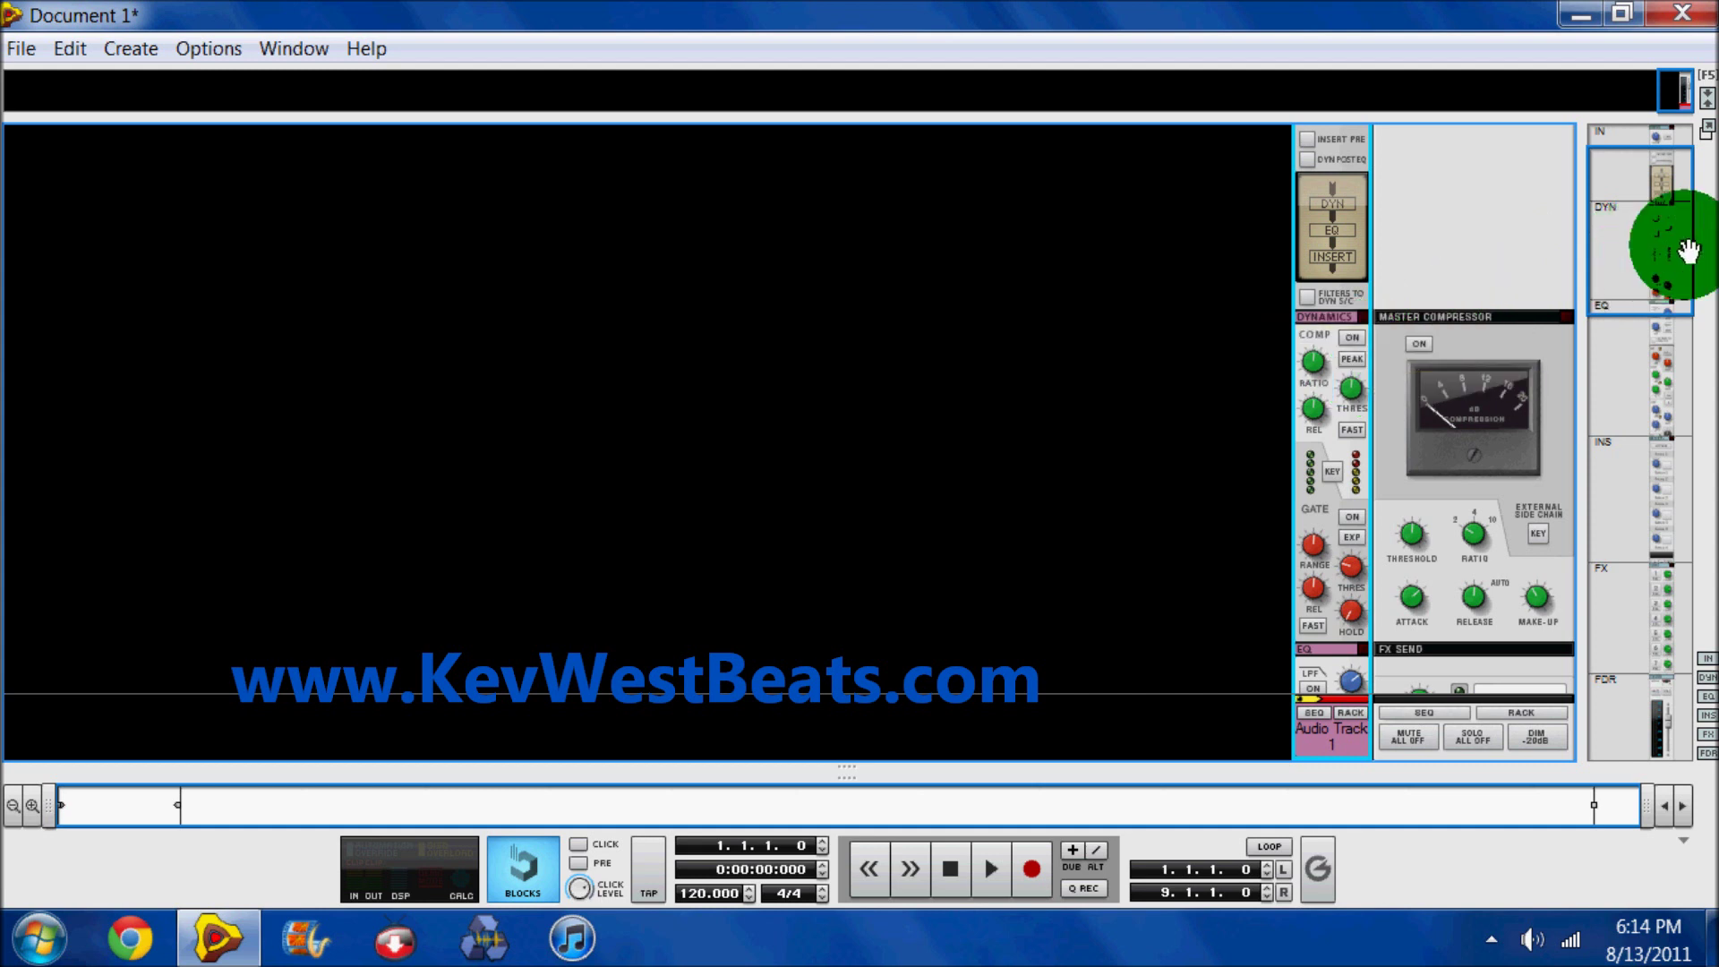
pyautogui.moveTo(1674, 263); pyautogui.dragTo(1671, 218)
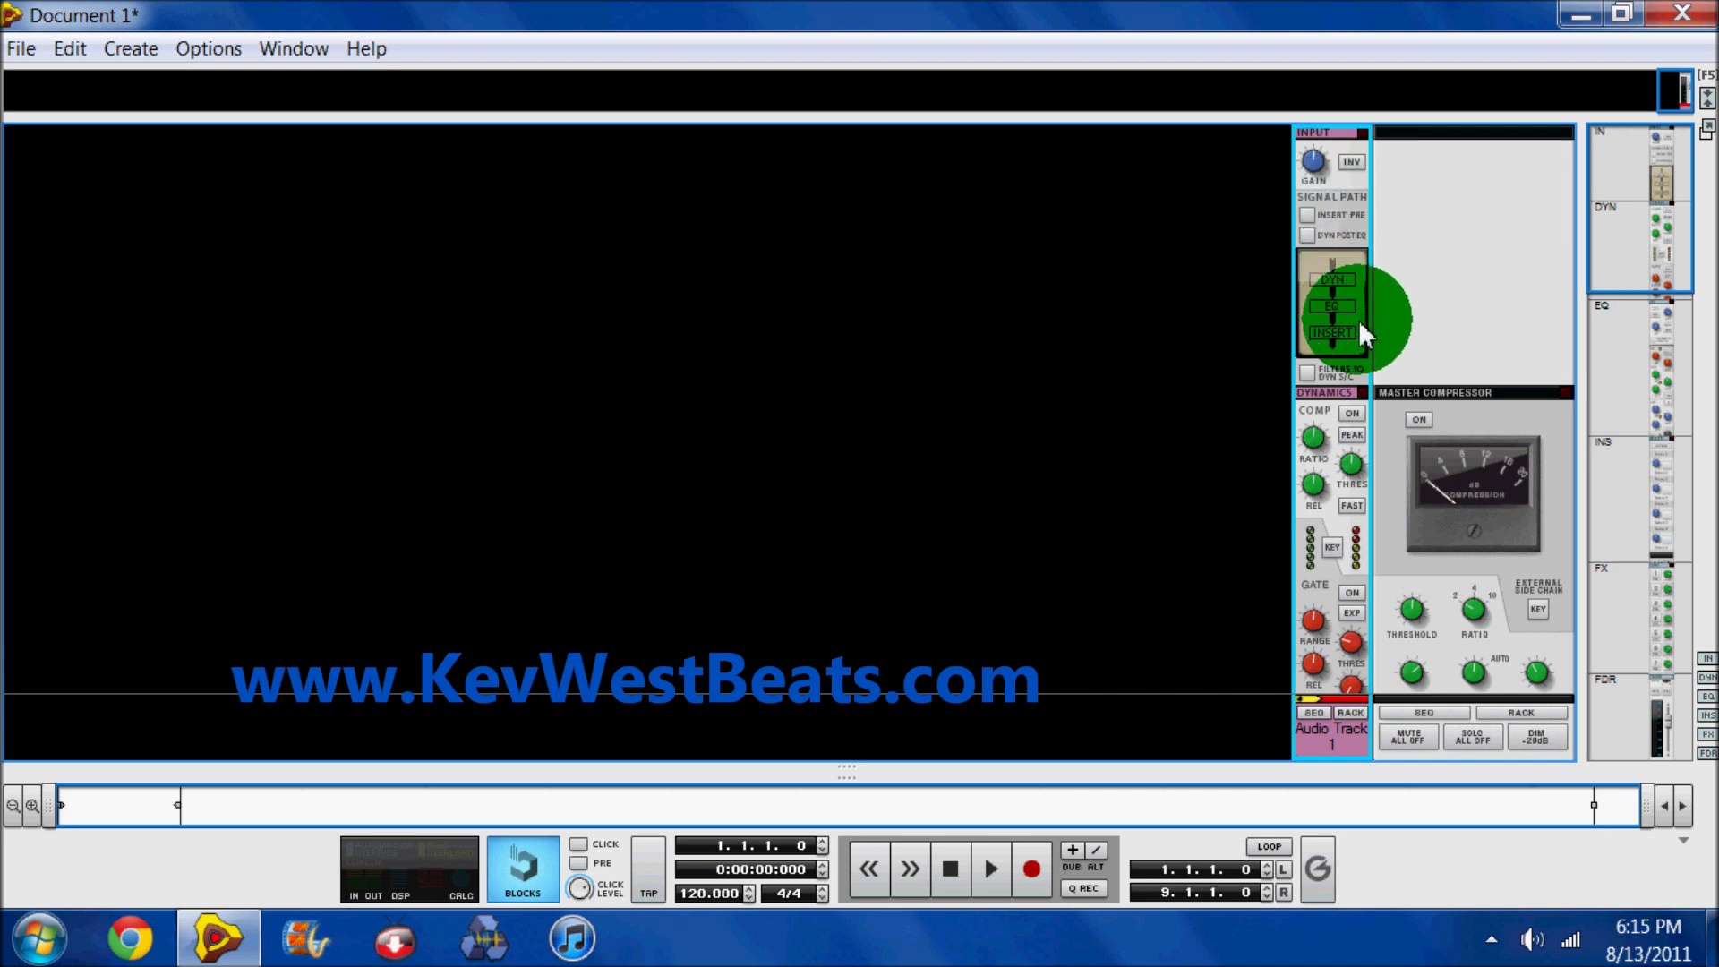
pyautogui.click(1308, 234)
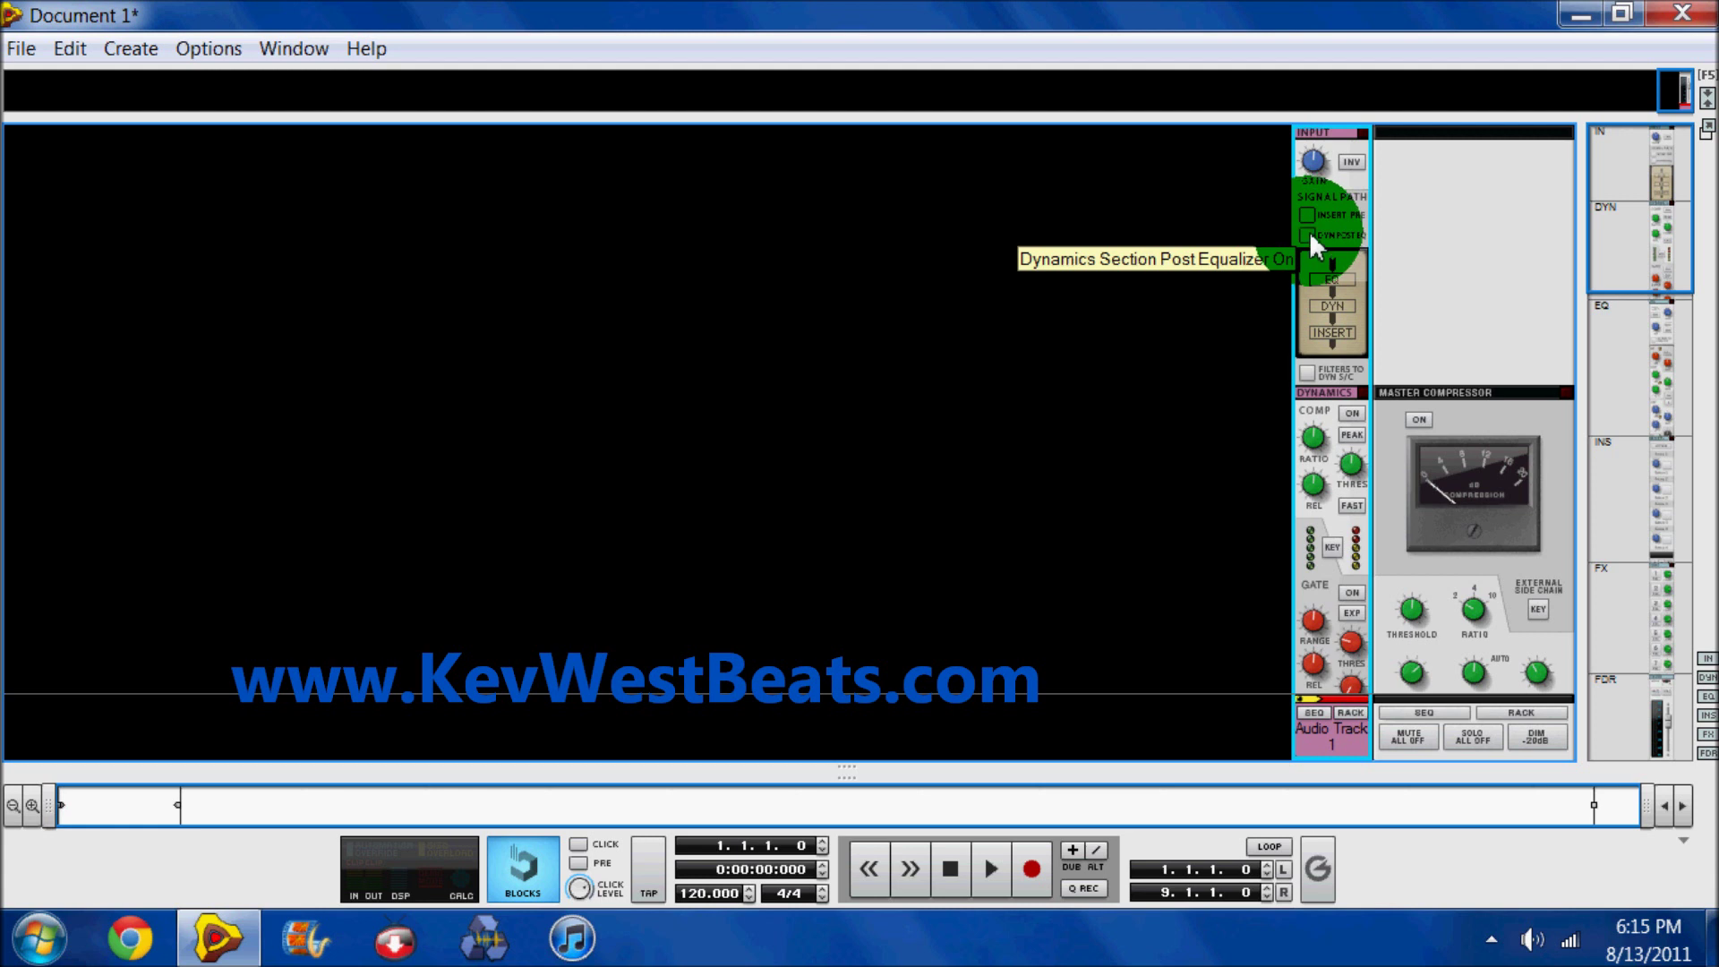
pyautogui.click(1309, 231)
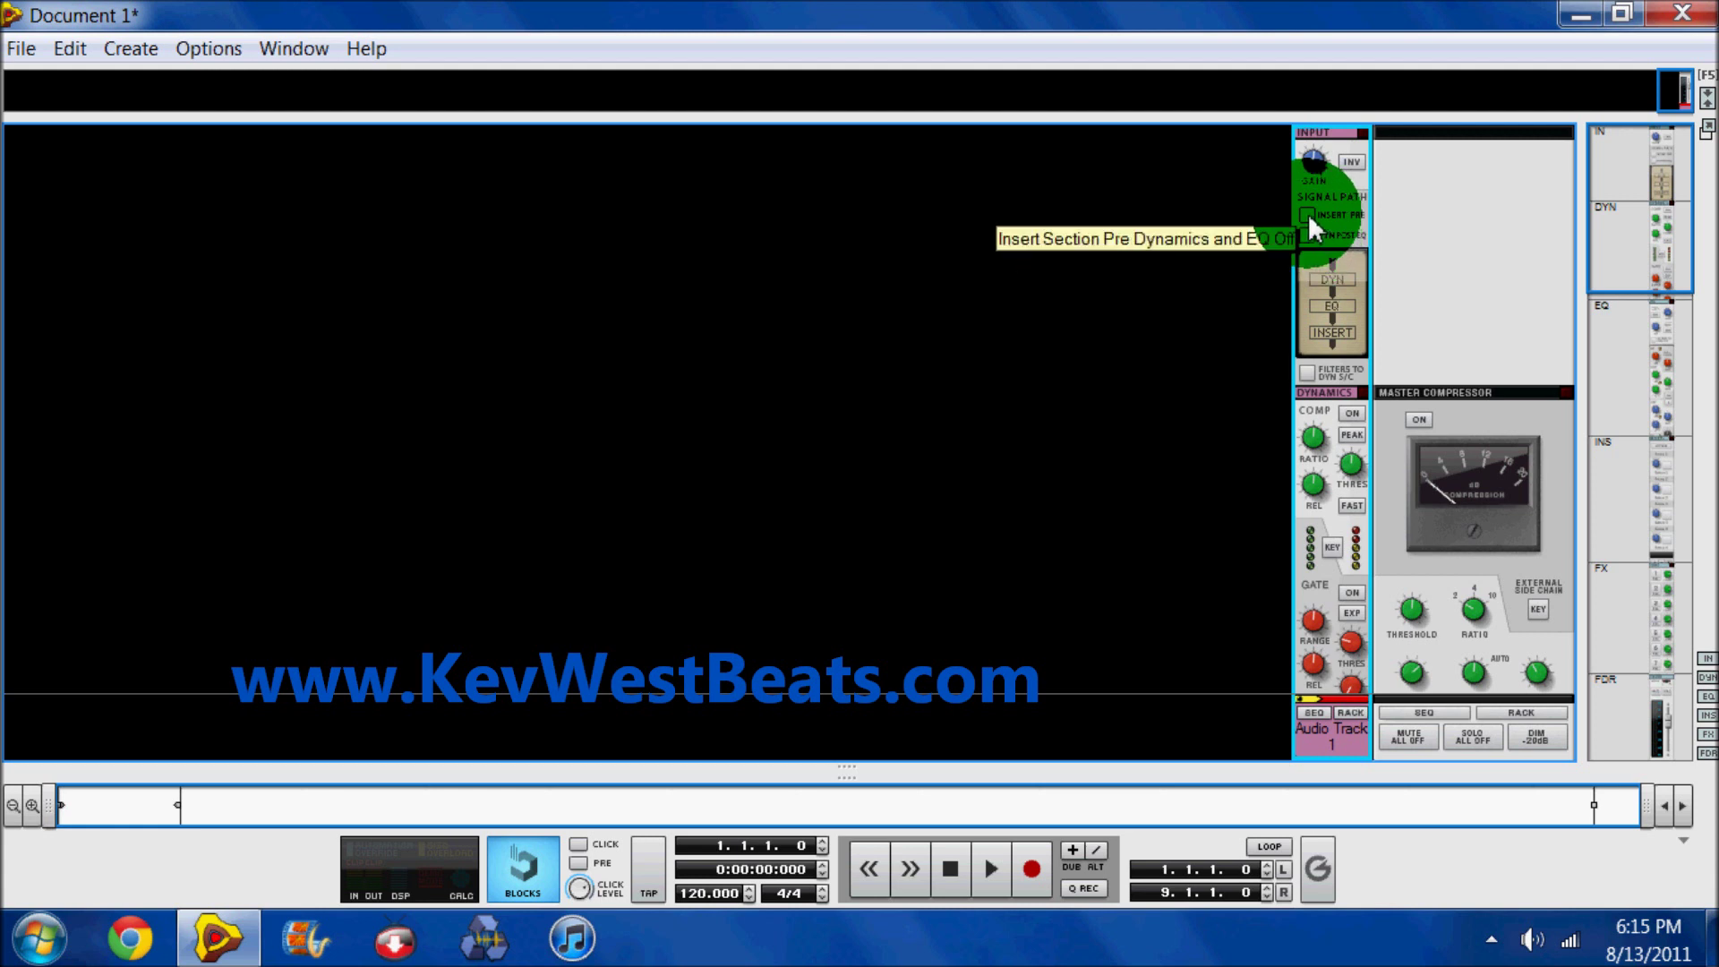
pyautogui.click(1307, 213)
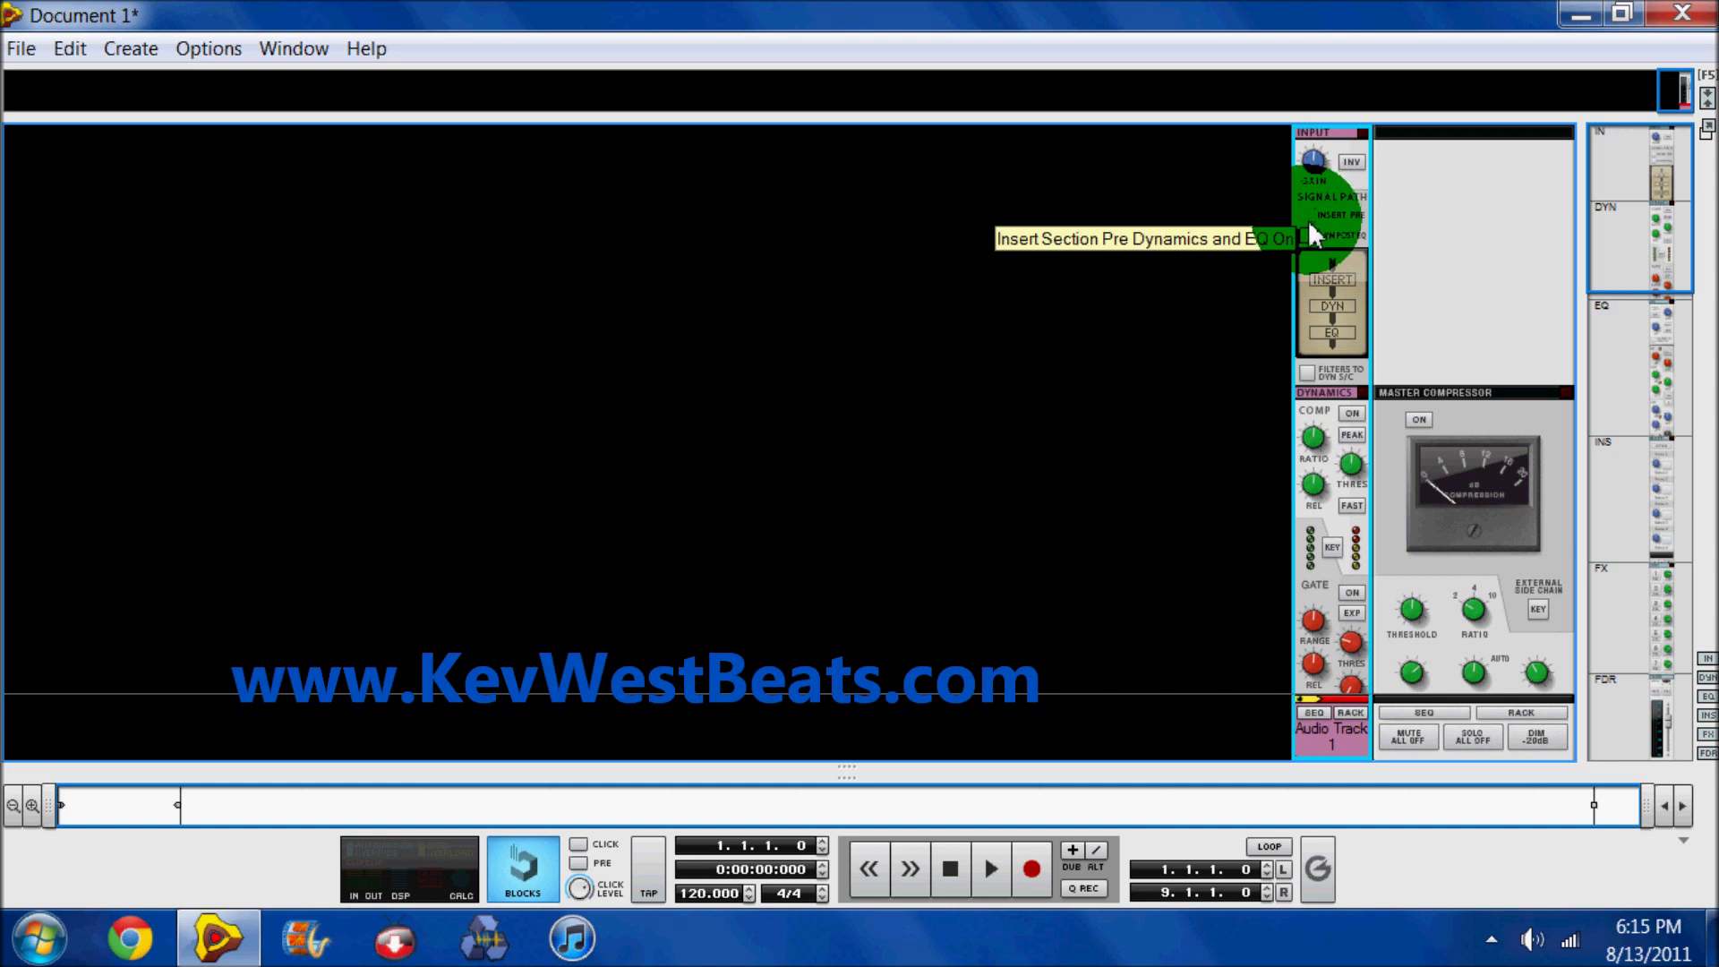
pyautogui.click(1309, 235)
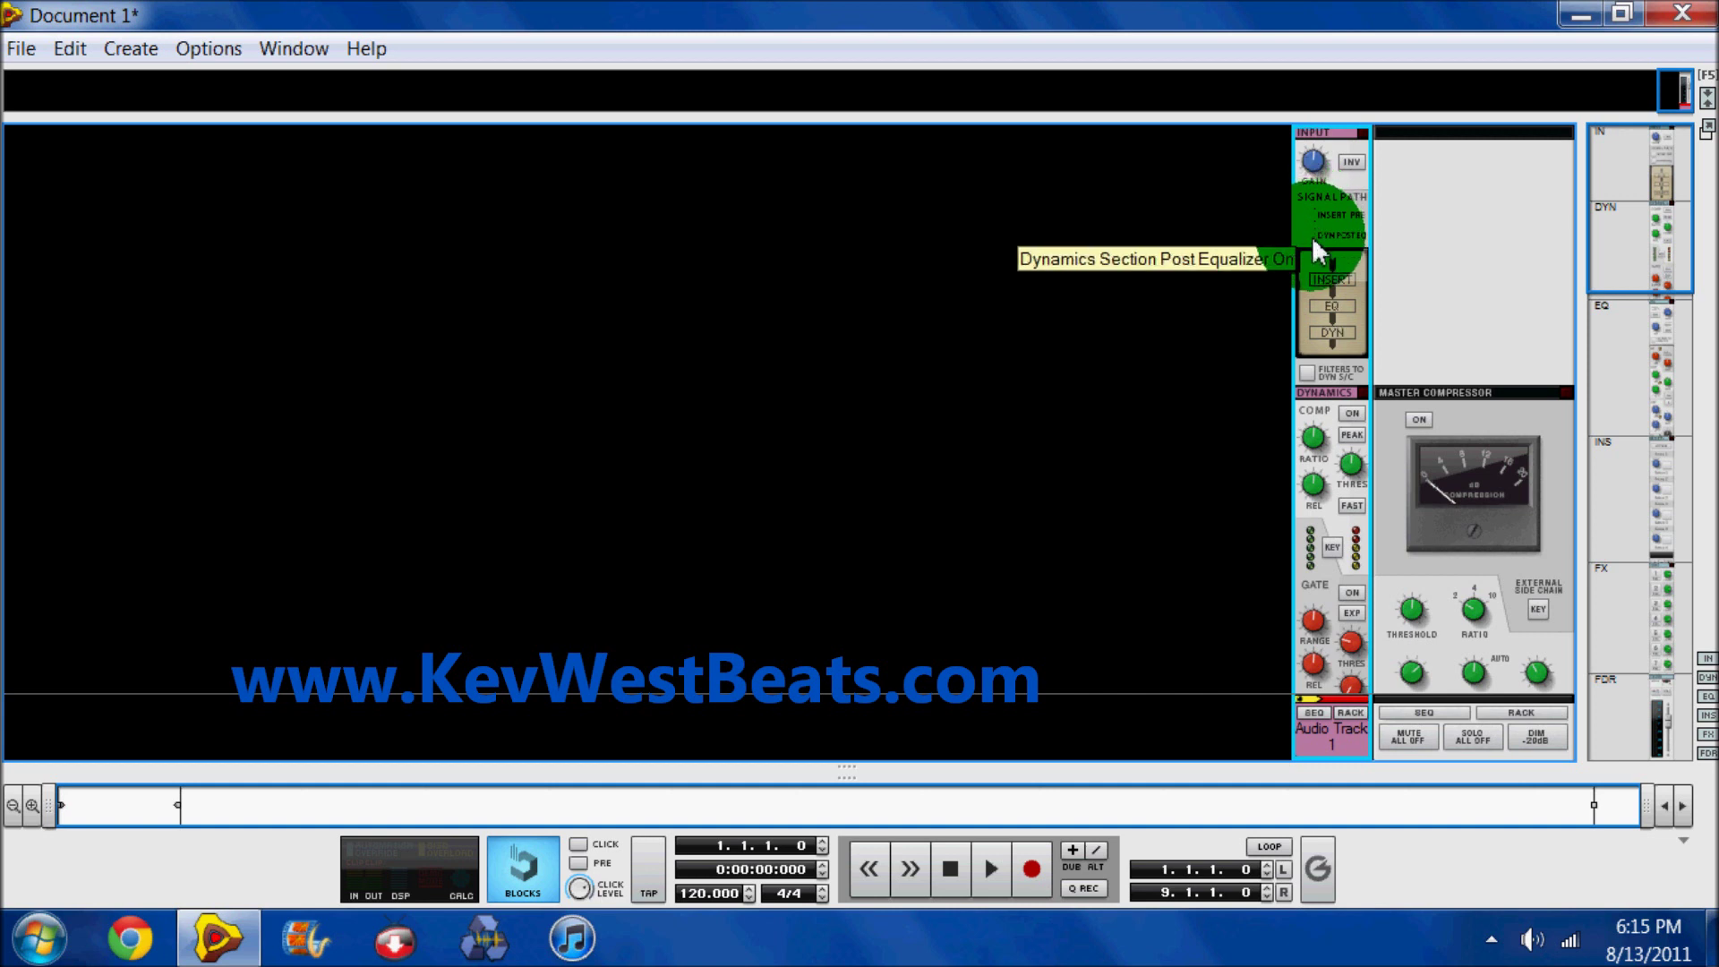
pyautogui.click(1309, 234)
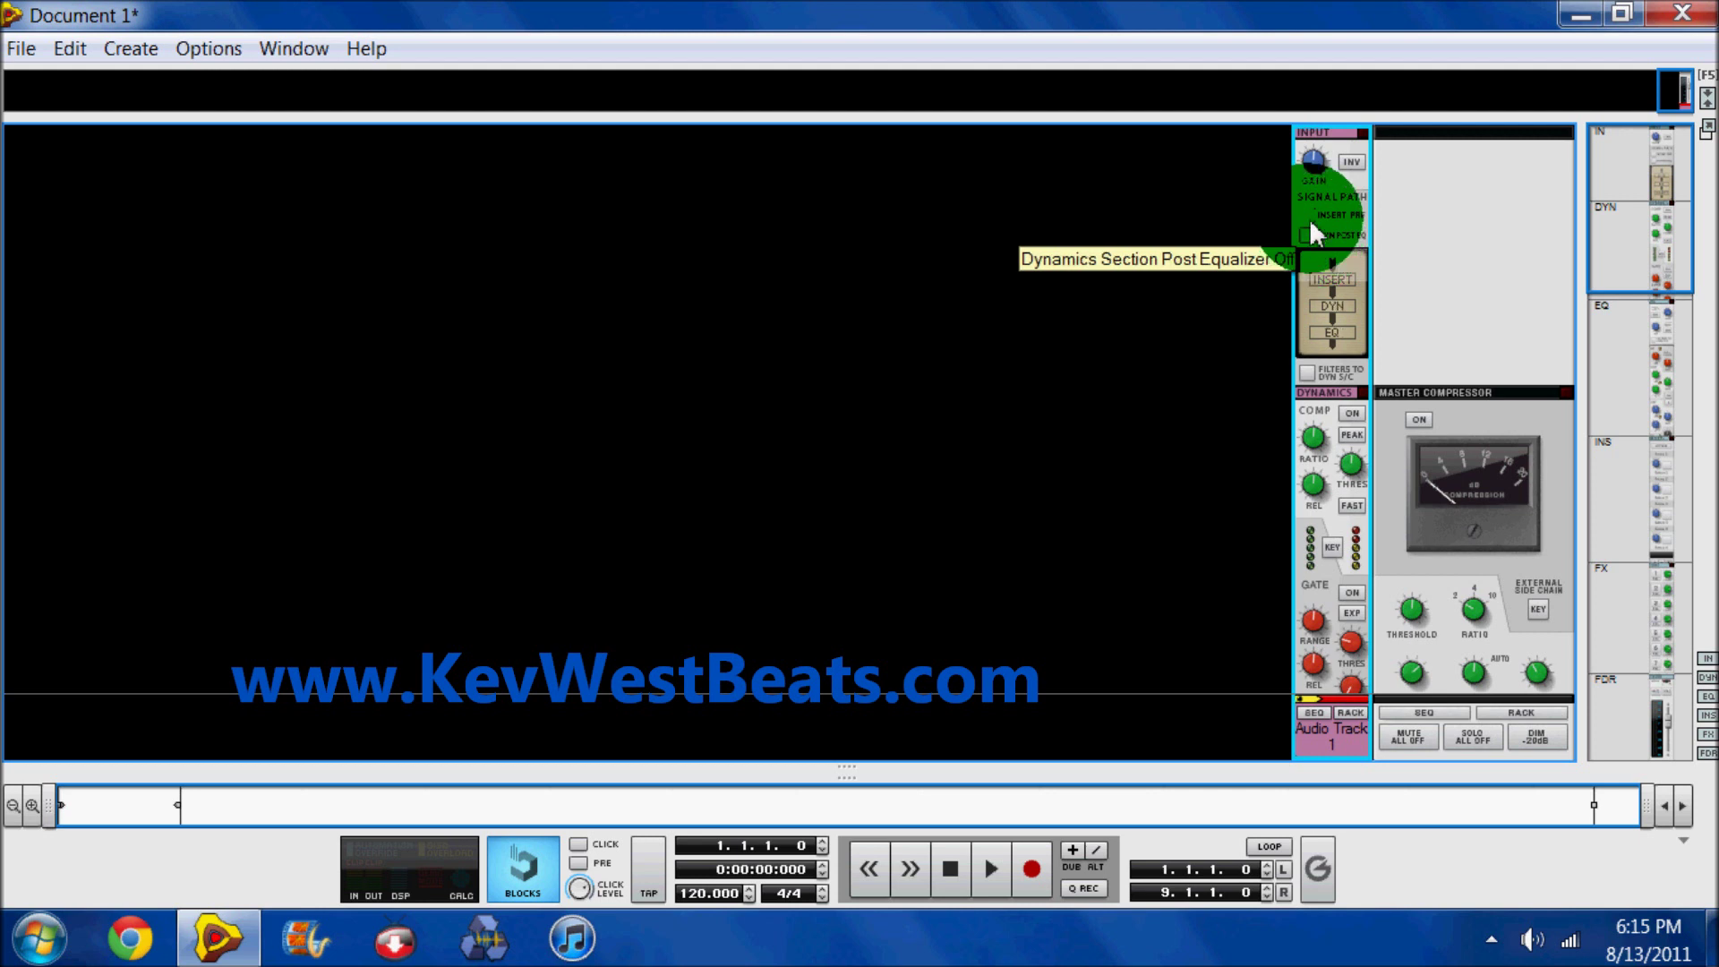
pyautogui.click(1308, 215)
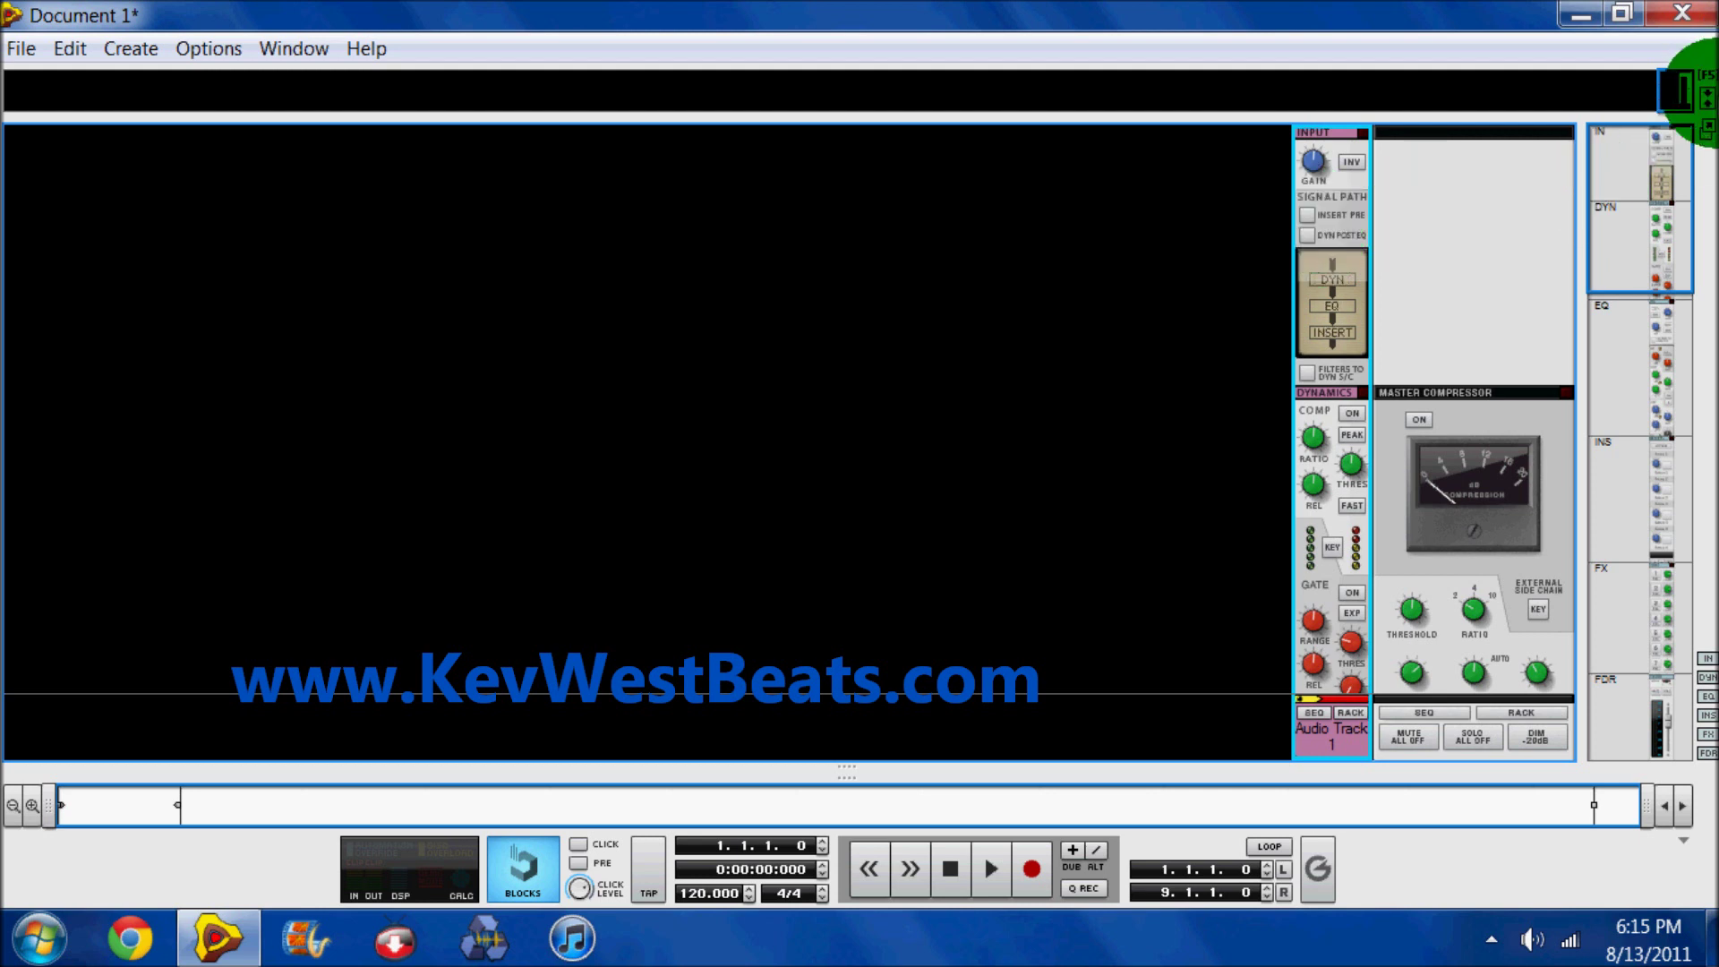
# Step: Show the rack with F6 and maximize it to fill the main window
pyautogui.press('F6')
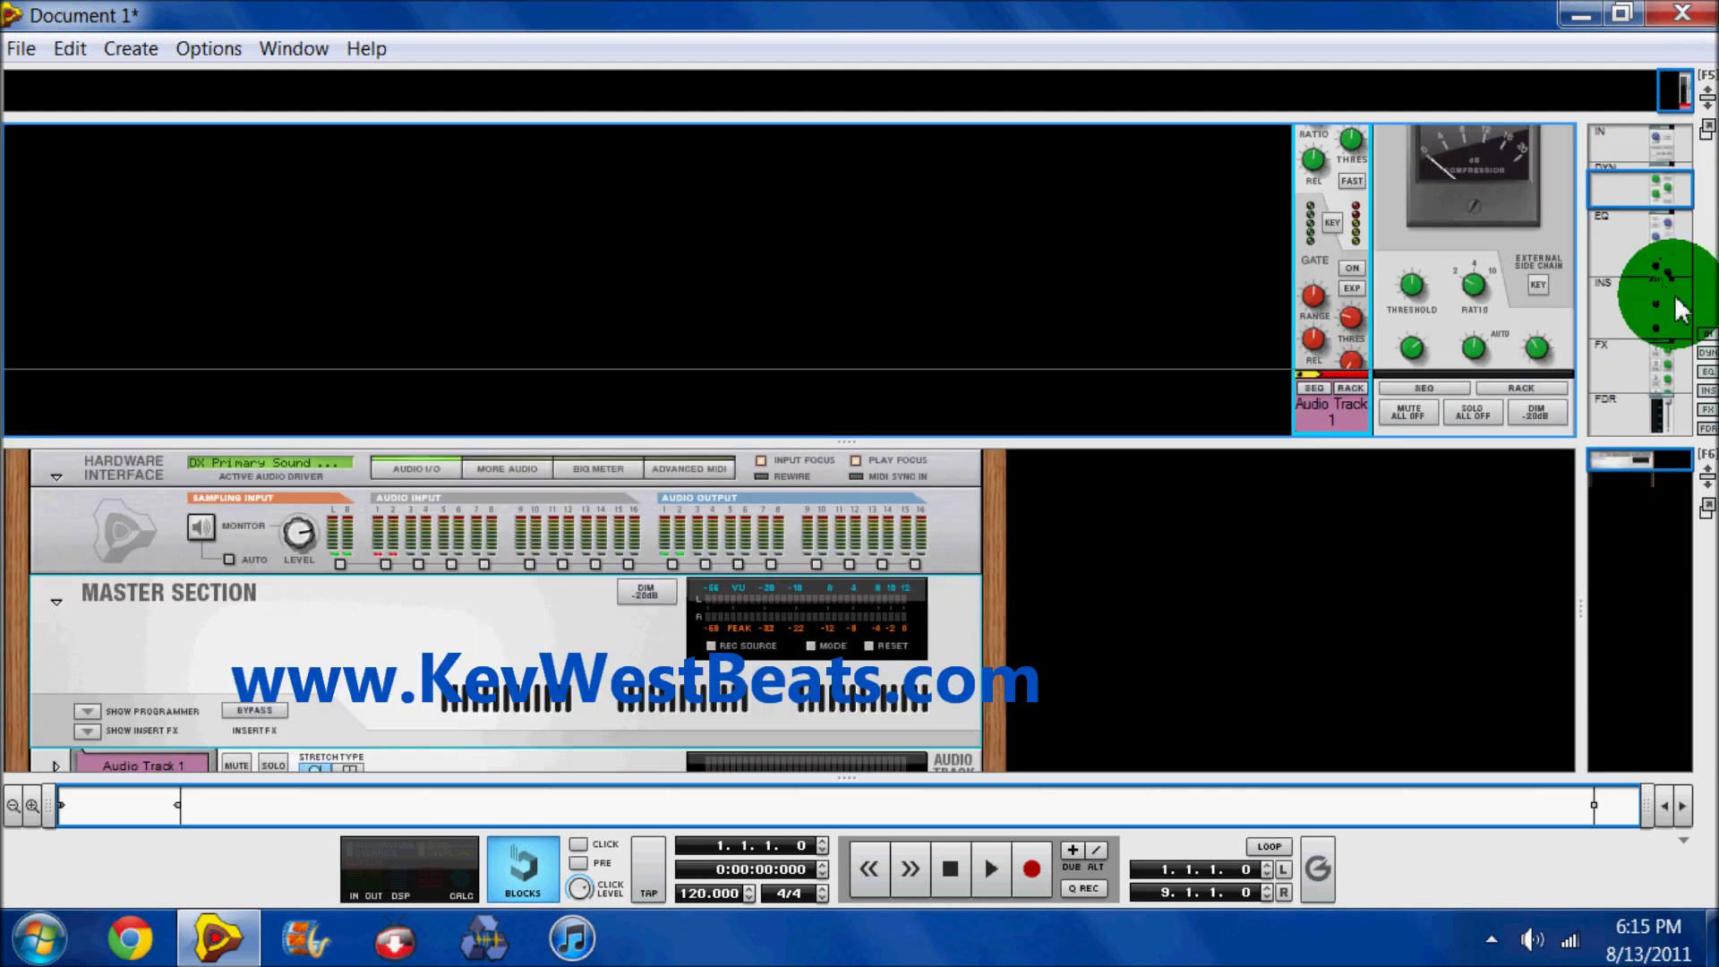
pyautogui.click(1708, 485)
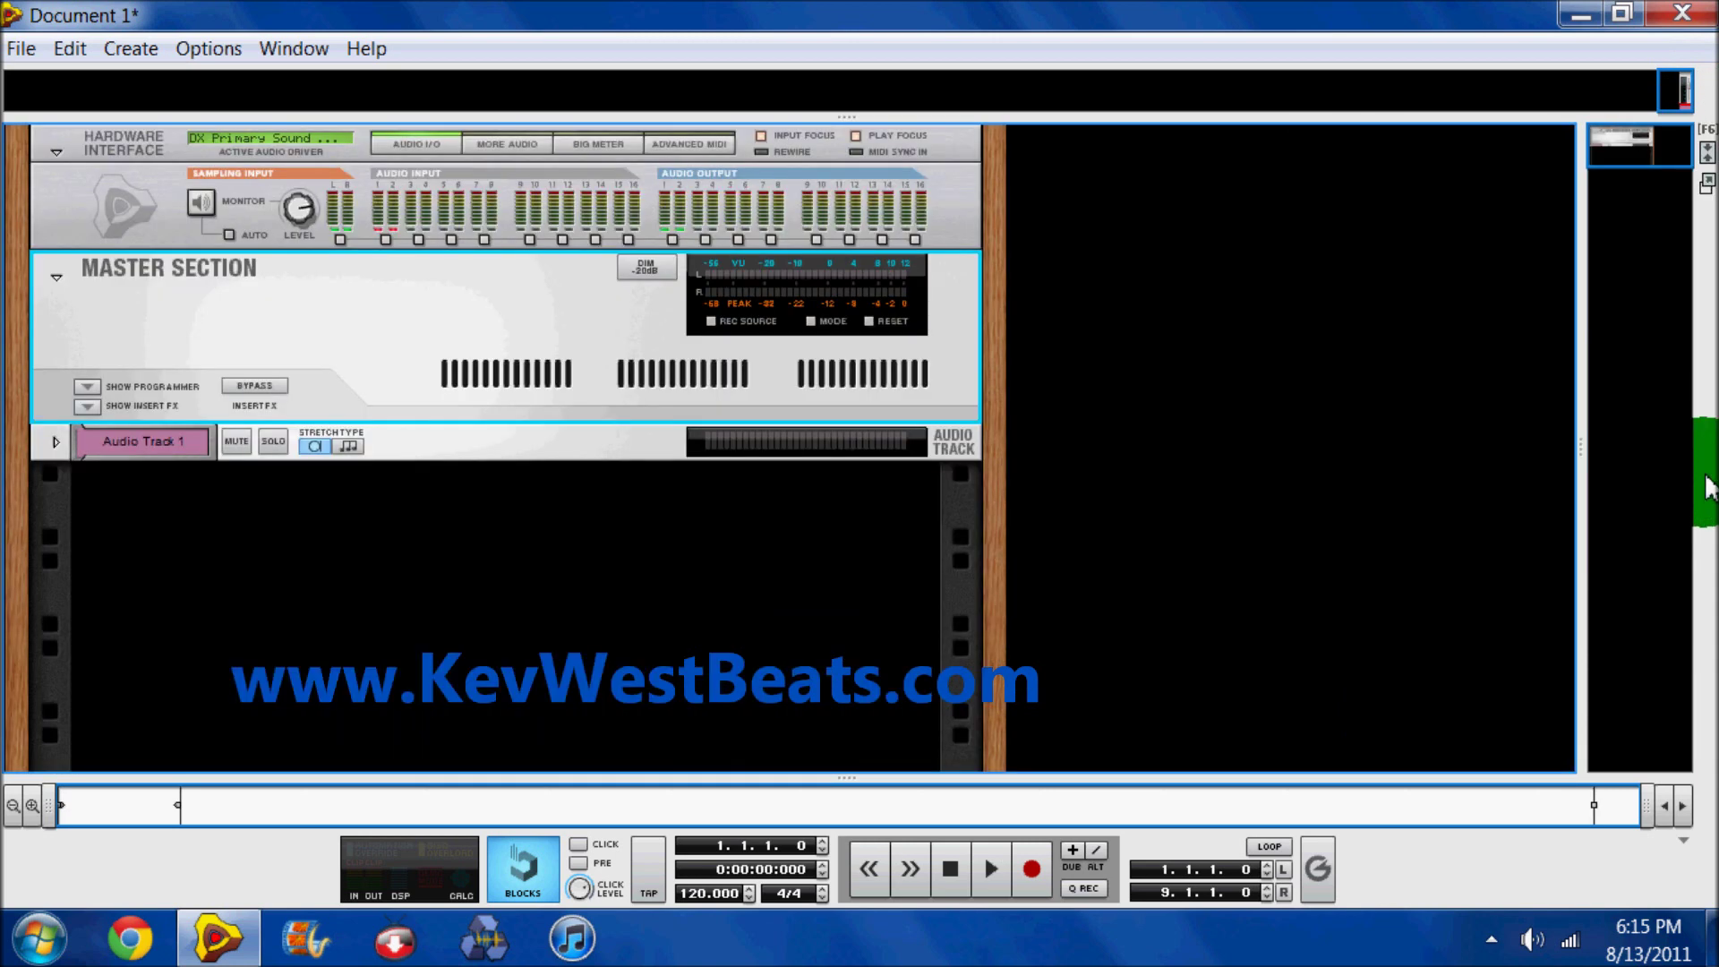